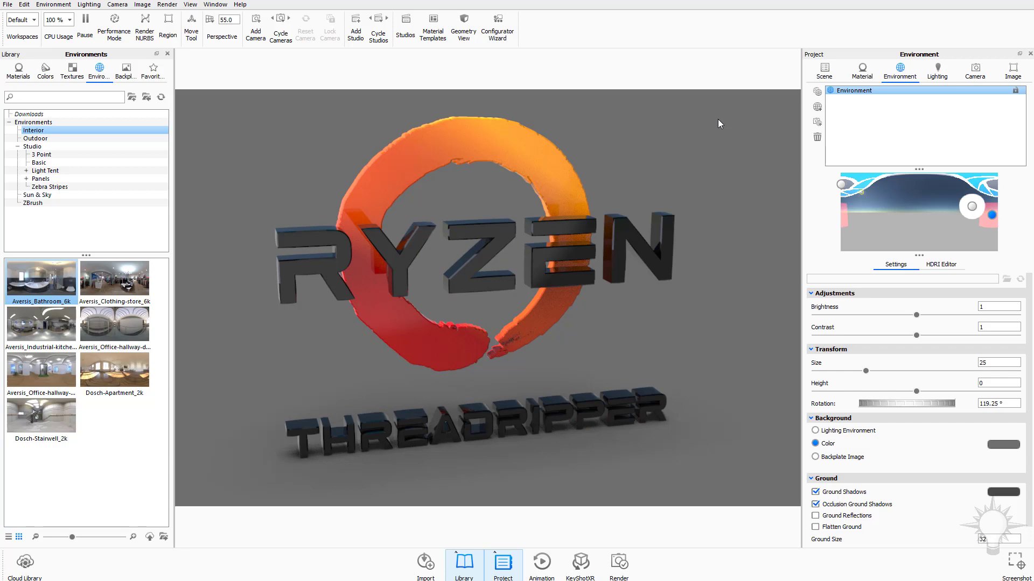
Try the Basic and Product lighting presets, and apply the Jewelry preset to the logo scene.
{"action": "left_click", "coordinate": [937, 71]}
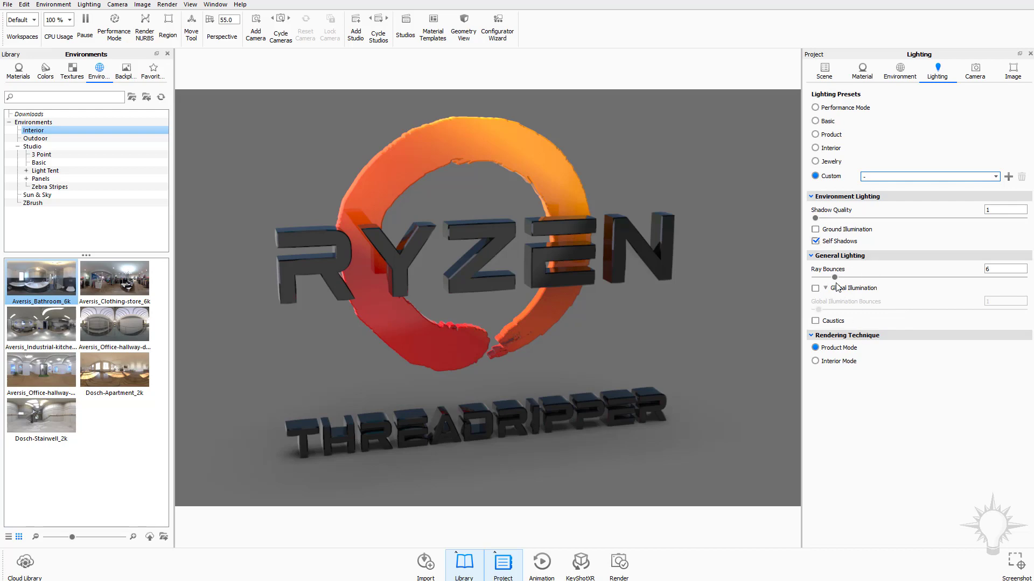
{"action": "left_click", "coordinate": [827, 125]}
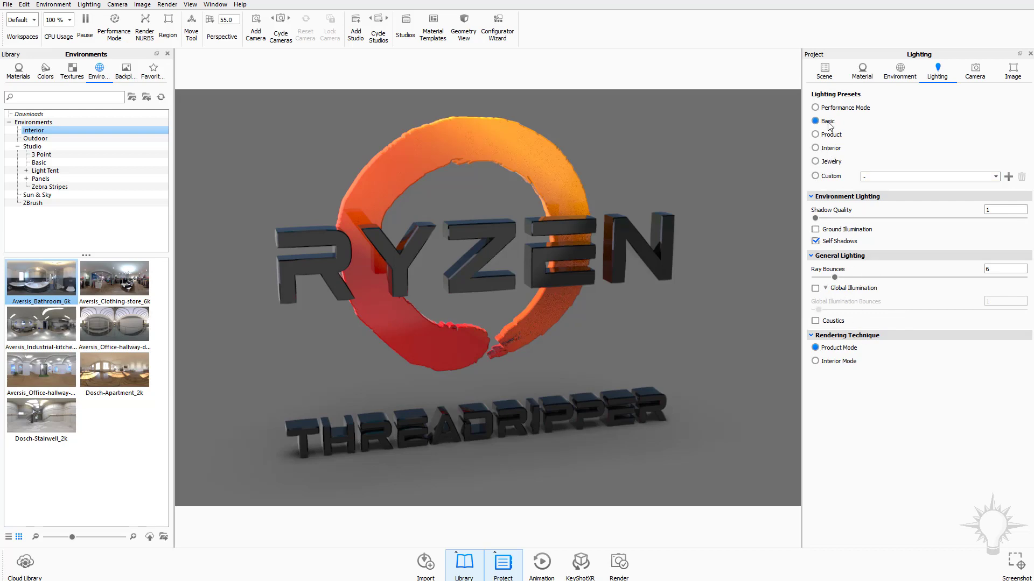
{"action": "left_click", "coordinate": [832, 135]}
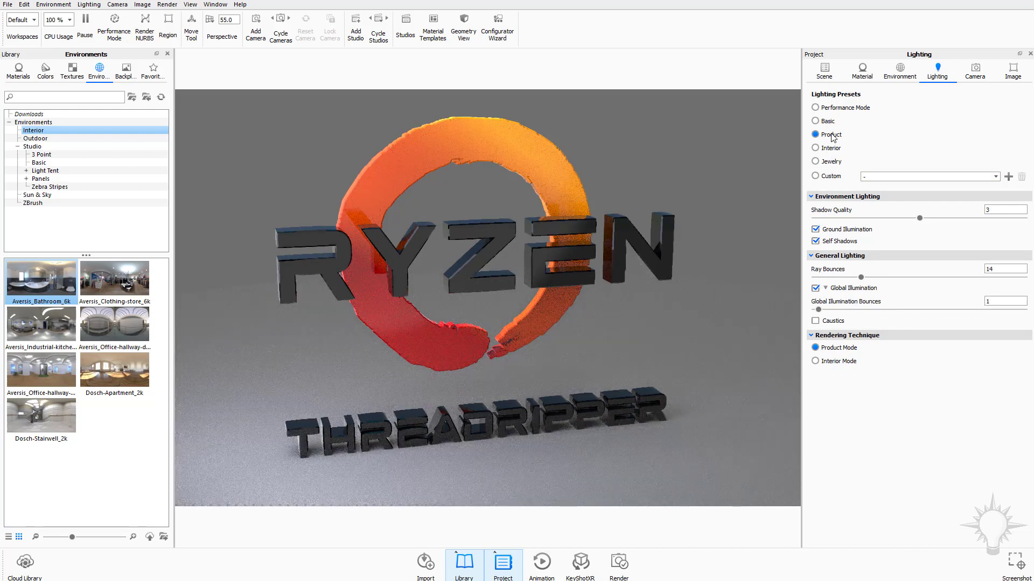
{"action": "left_click", "coordinate": [832, 163]}
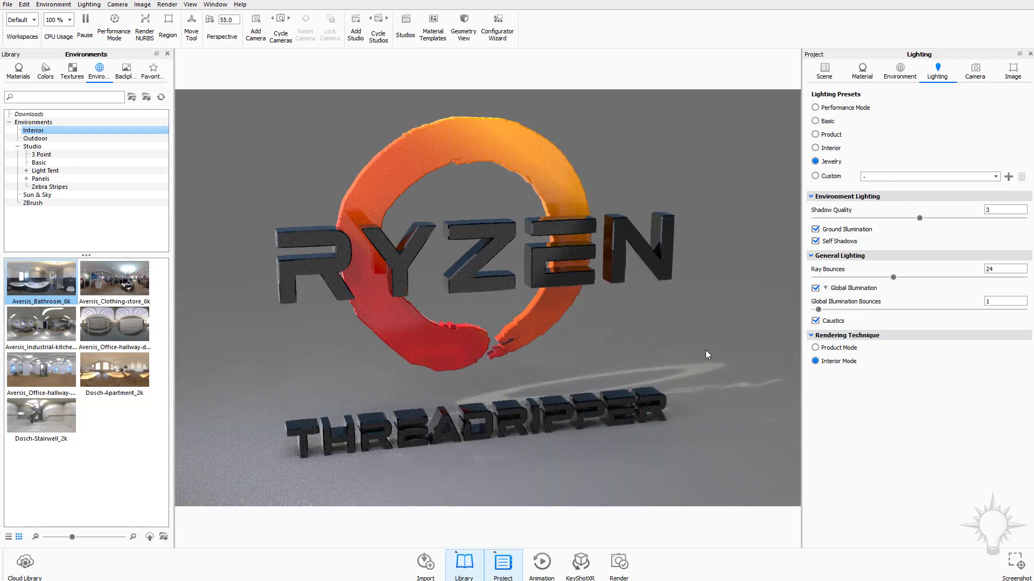
{"action": "left_click_drag", "start_coordinate": [501, 394], "coordinate": [711, 341]}
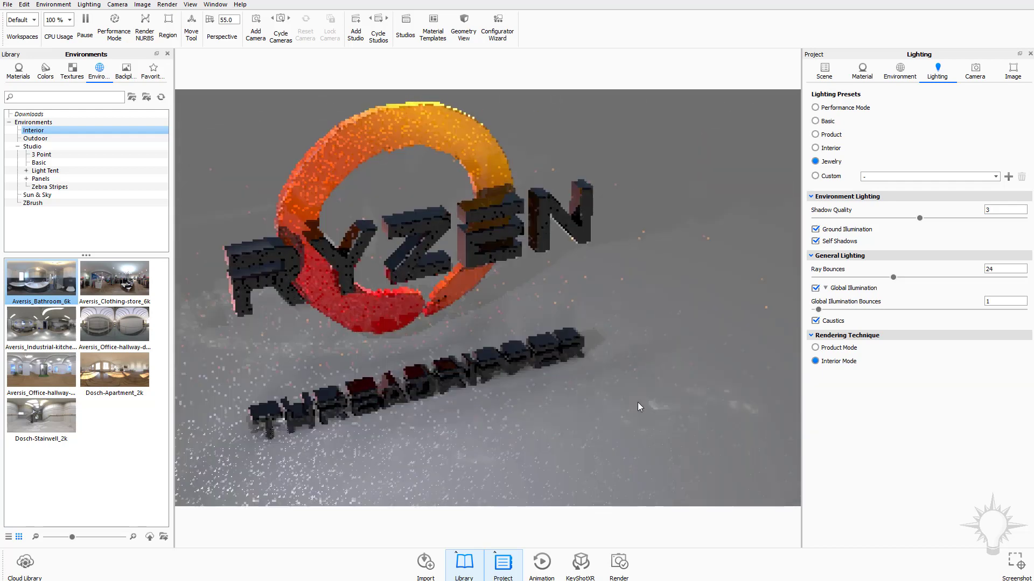
{"action": "left_click_drag", "start_coordinate": [640, 389], "coordinate": [522, 357]}
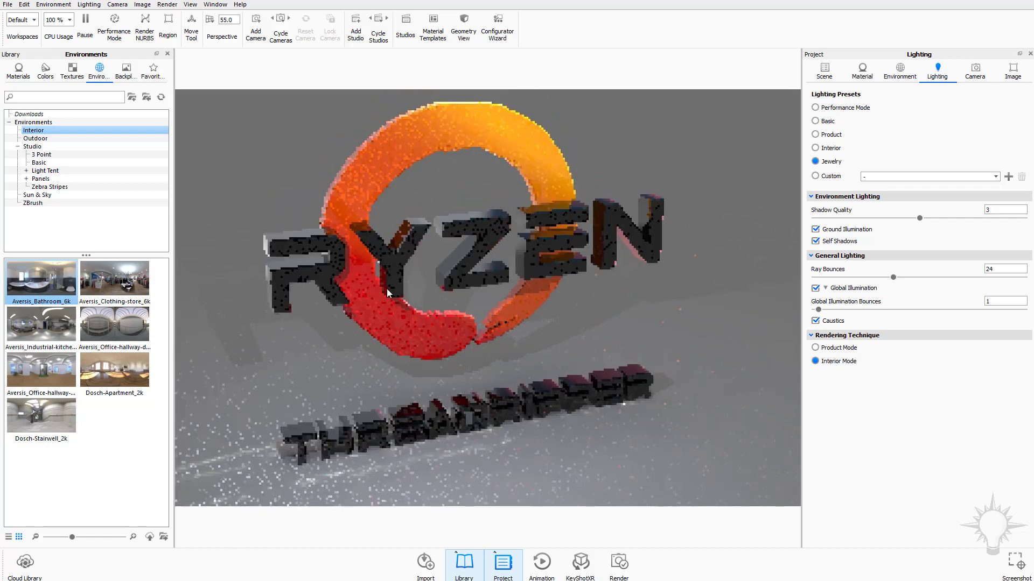
Examine the available CPU core usage options and the logo's real-time rendering from different angles.
{"action": "left_click", "coordinate": [58, 19]}
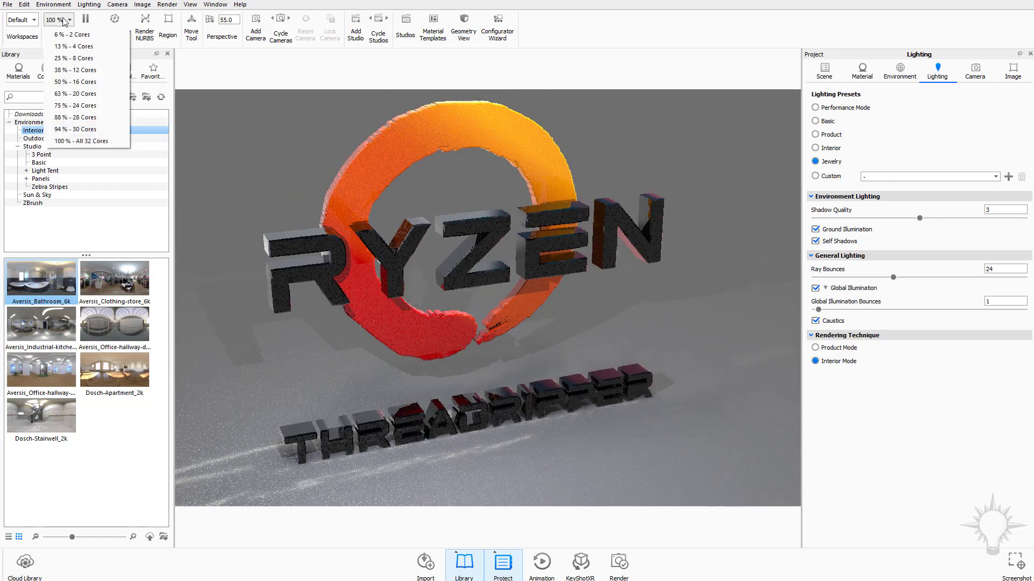
{"action": "left_click", "coordinate": [607, 331]}
{"action": "left_click_drag", "start_coordinate": [608, 331], "coordinate": [633, 340], "text": "ctrl"}
{"action": "scroll", "coordinate": [660, 370], "scroll_direction": "up", "scroll_amount": 1}
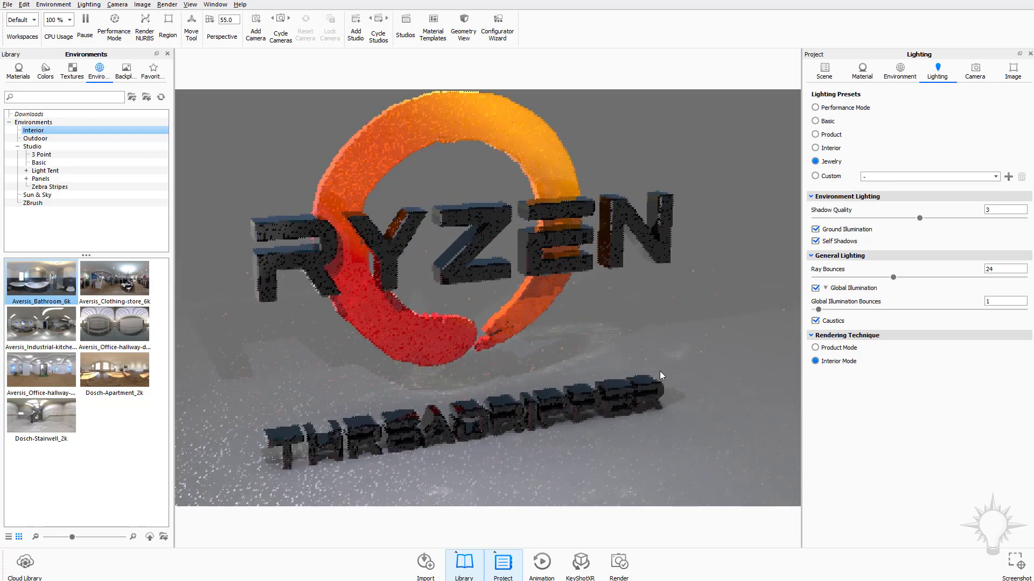
{"action": "middle_click_drag", "start_coordinate": [660, 370], "coordinate": [662, 373]}
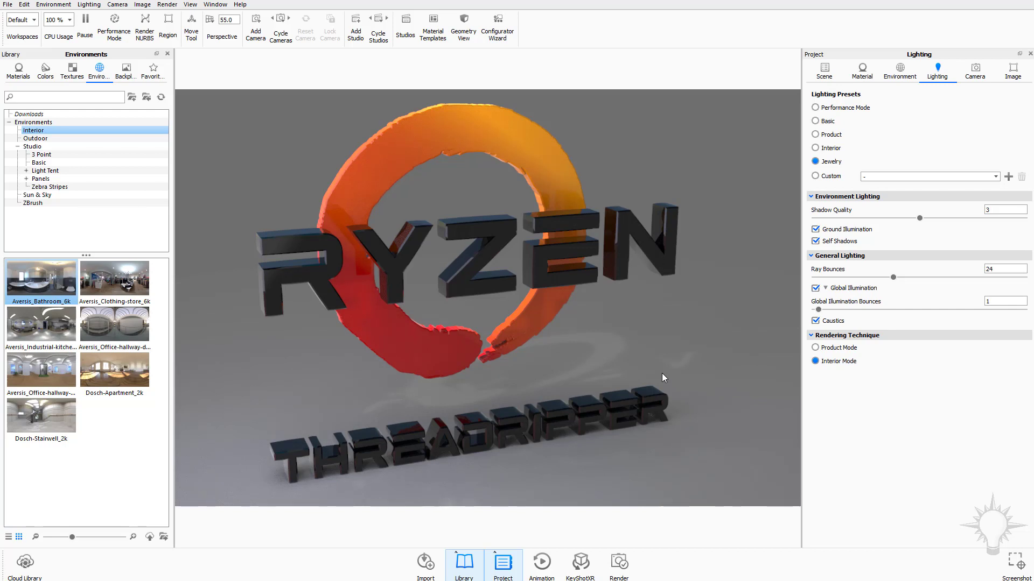
Compare the Product Mode rendering technique with Interior Mode on the logo scene.
{"action": "left_click", "coordinate": [838, 348]}
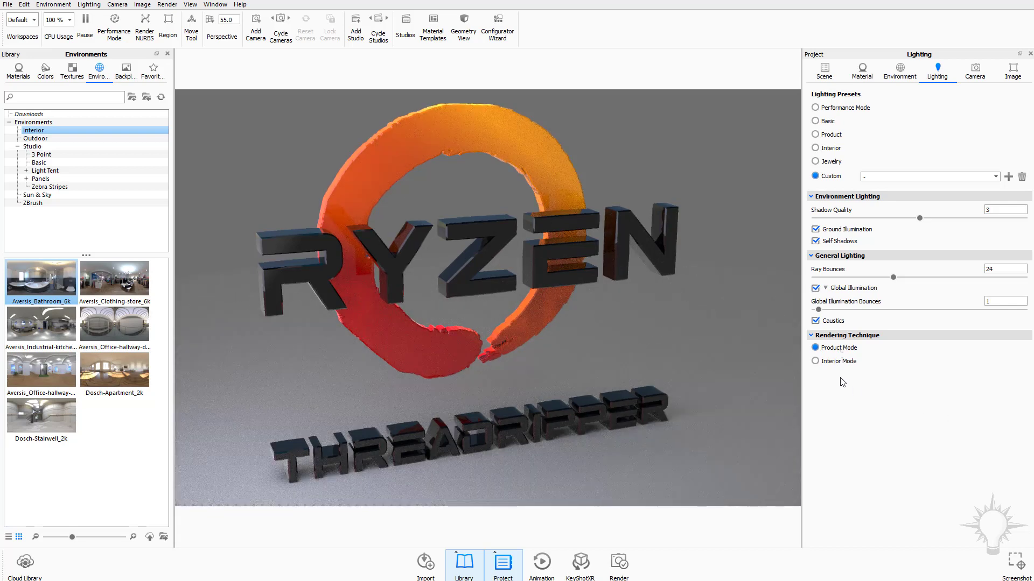
{"action": "left_click", "coordinate": [830, 364]}
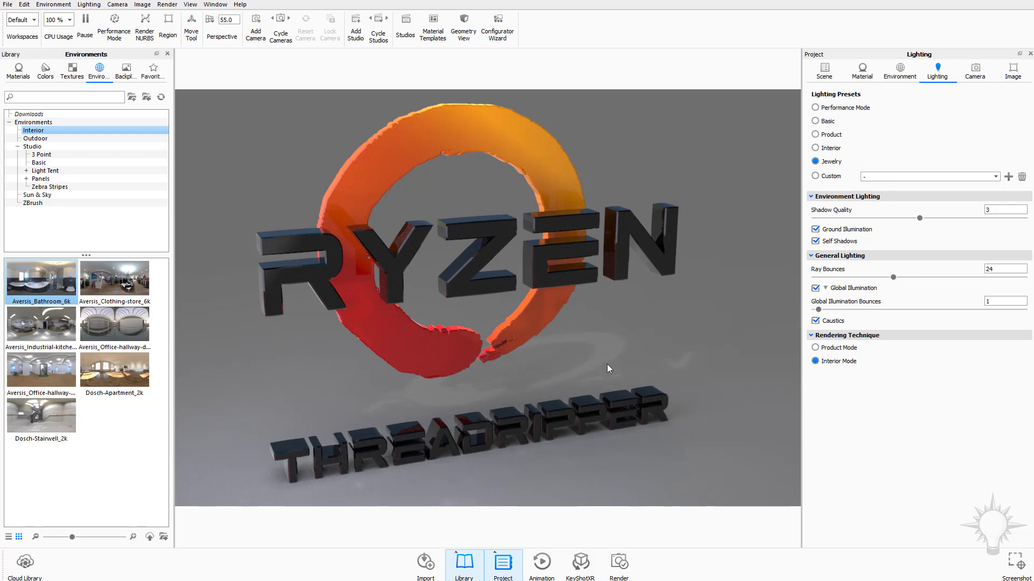
Try limiting the real-time render to a 390 × 268 px region around the lower part of the logo, and disable the region.
{"action": "left_click", "coordinate": [1014, 75]}
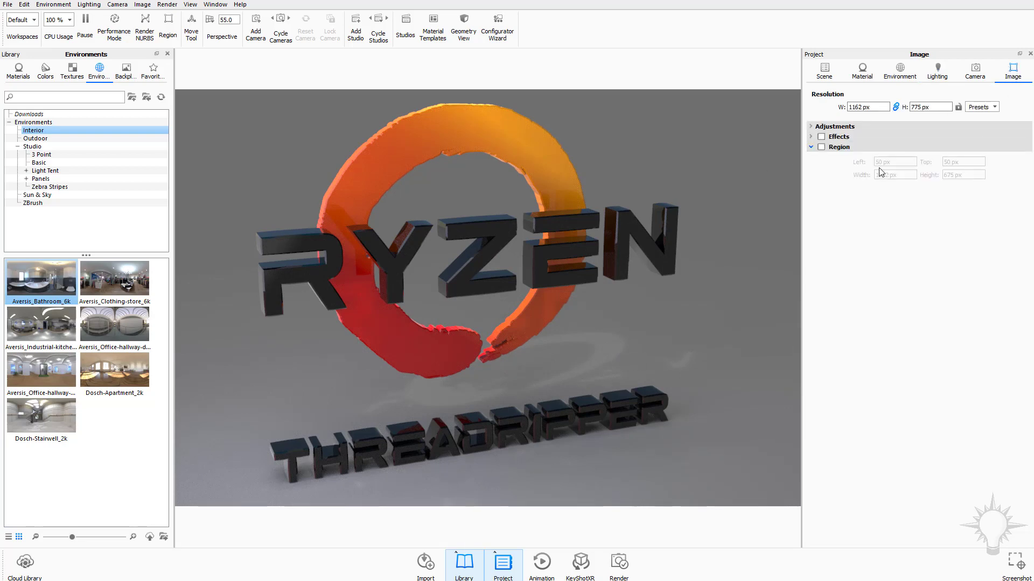
{"action": "left_click", "coordinate": [821, 147]}
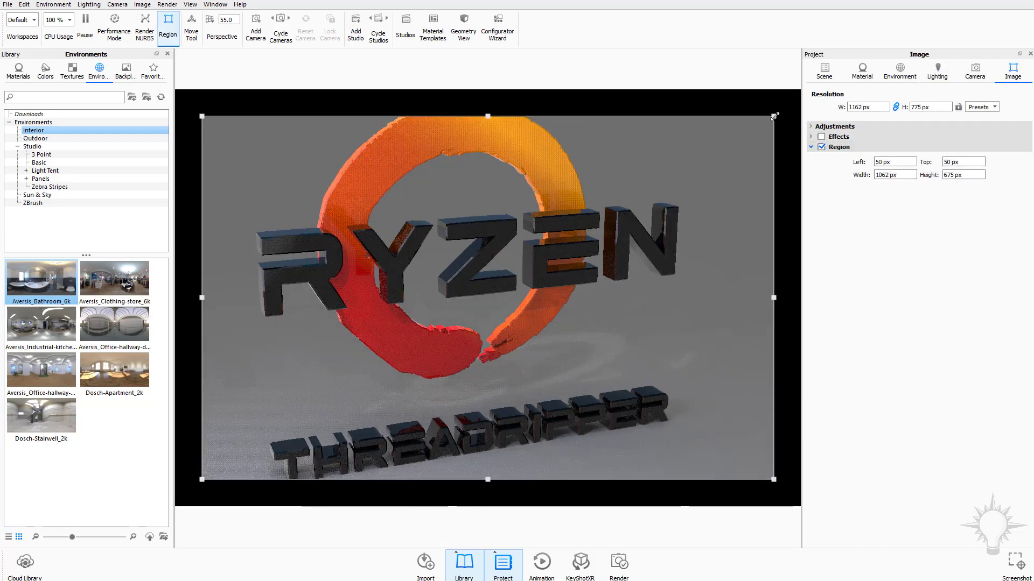
{"action": "left_click_drag", "start_coordinate": [774, 116], "coordinate": [449, 364]}
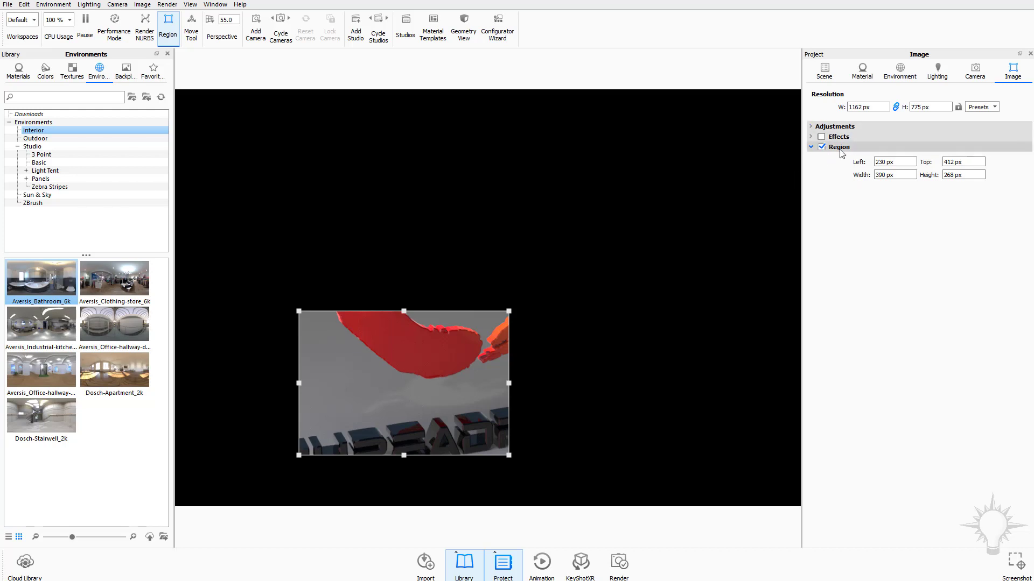
{"action": "left_click", "coordinate": [822, 147]}
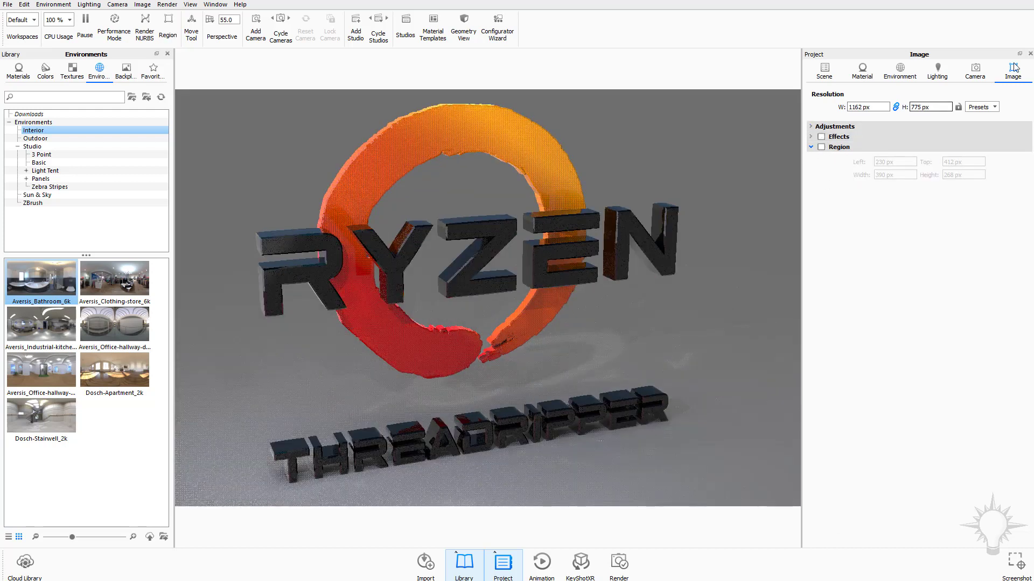
Enable the image effects to inspect the bloom and vignetting options, and disable them to view the brightness and gamma adjustments.
{"action": "left_click", "coordinate": [821, 137]}
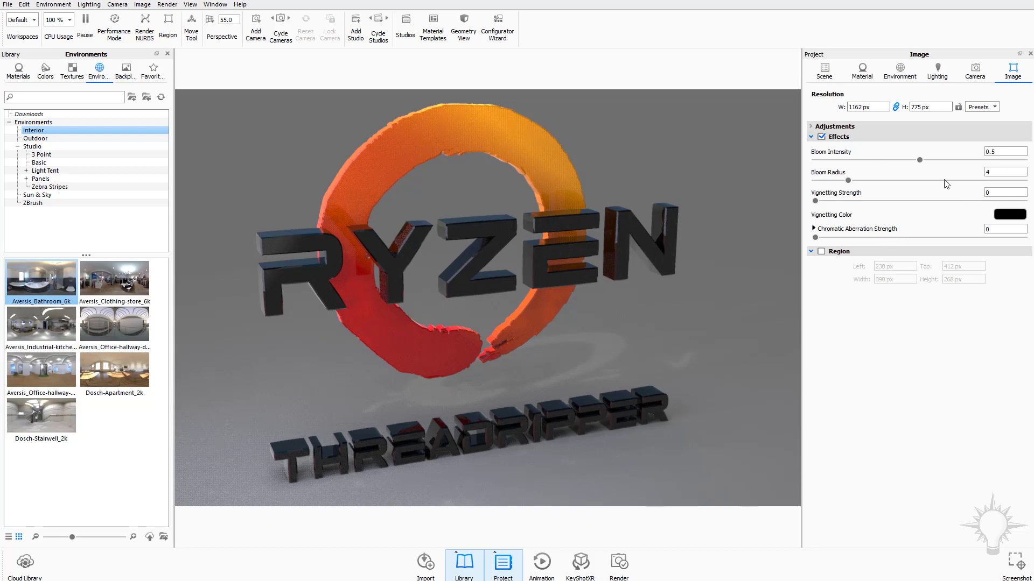
{"action": "left_click", "coordinate": [1009, 216]}
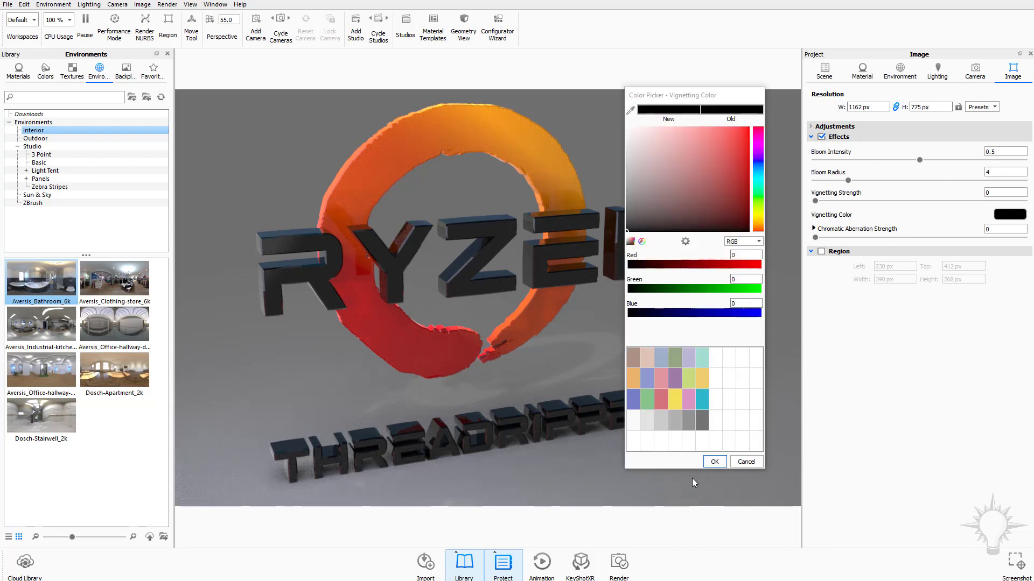
{"action": "left_click", "coordinate": [747, 462]}
{"action": "mouse_move", "coordinate": [815, 201]}
{"action": "left_mouse_down"}
{"action": "mouse_move", "coordinate": [1008, 204]}
{"action": "mouse_move", "coordinate": [807, 208]}
{"action": "left_mouse_up"}
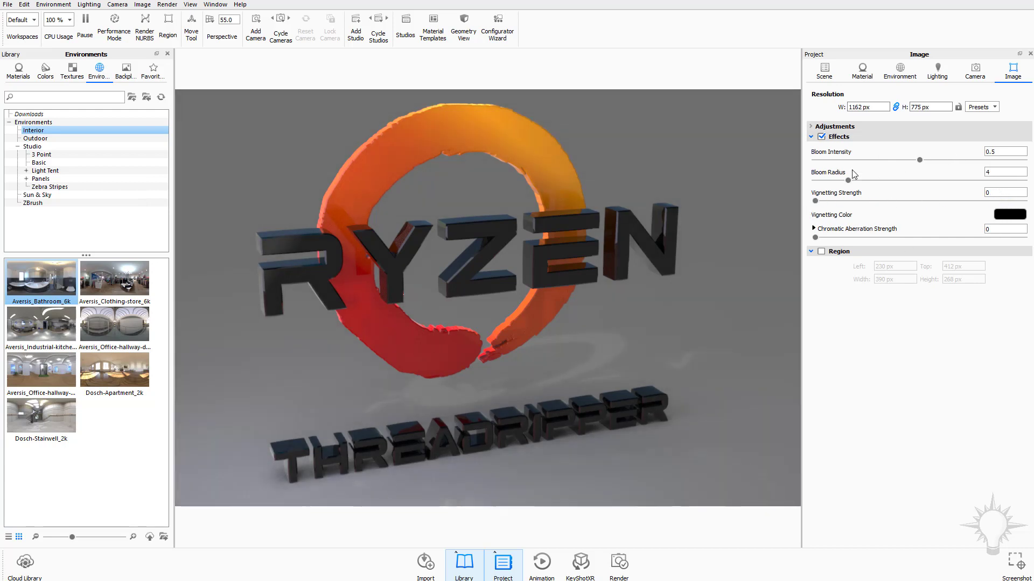
{"action": "left_click", "coordinate": [821, 136]}
{"action": "left_click", "coordinate": [812, 137]}
{"action": "left_click", "coordinate": [813, 128]}
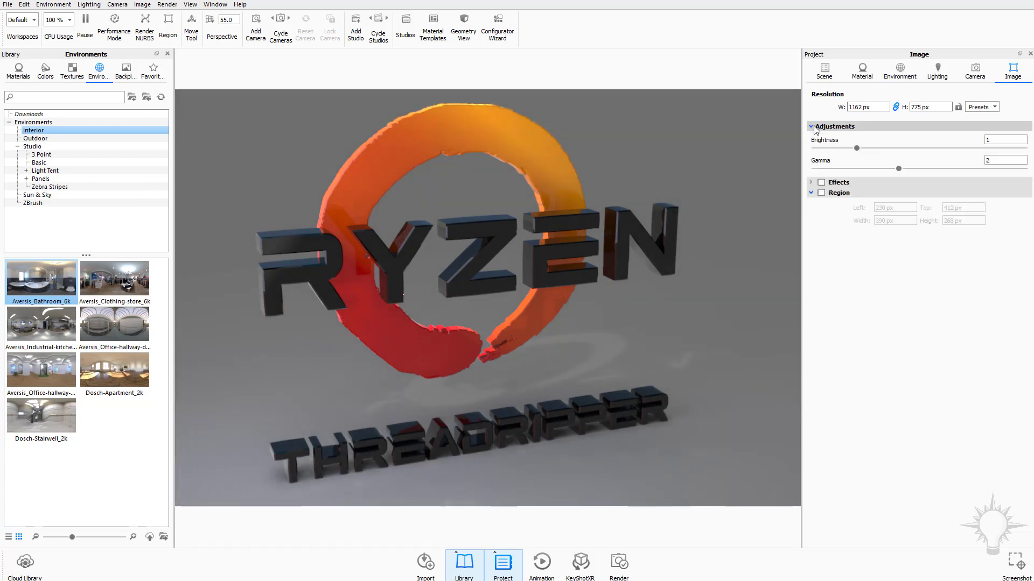
Enable depth of field on the Free Camera and set its focal point on the R of RYZEN.
{"action": "left_click", "coordinate": [975, 70]}
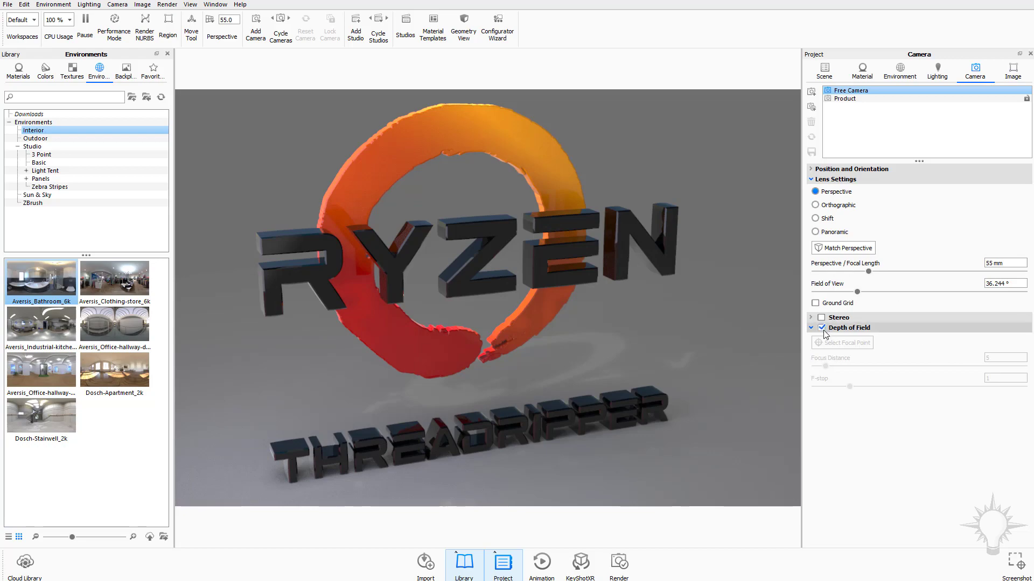
{"action": "left_click_drag", "start_coordinate": [490, 334], "coordinate": [572, 305]}
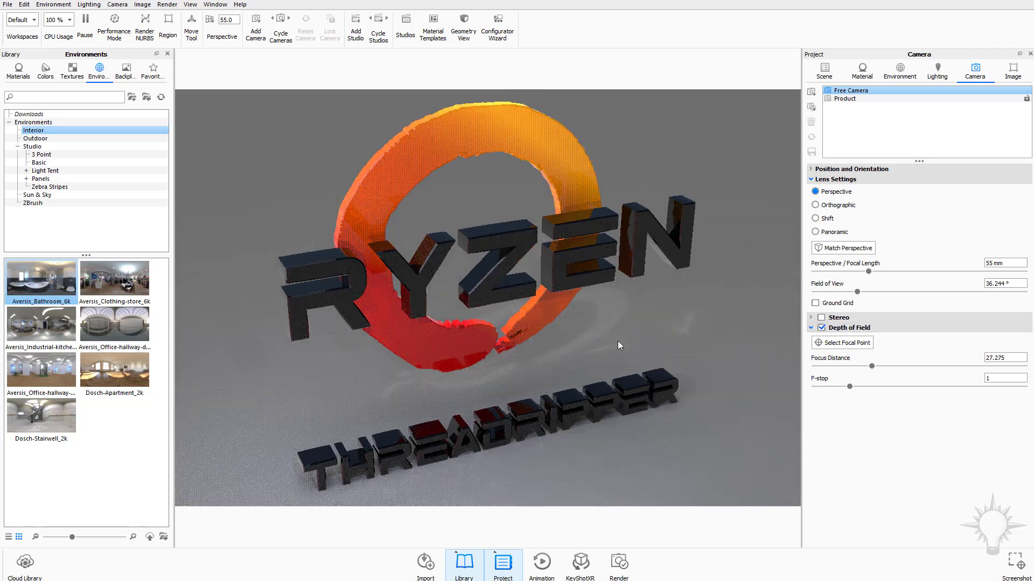
{"action": "left_click", "coordinate": [843, 343]}
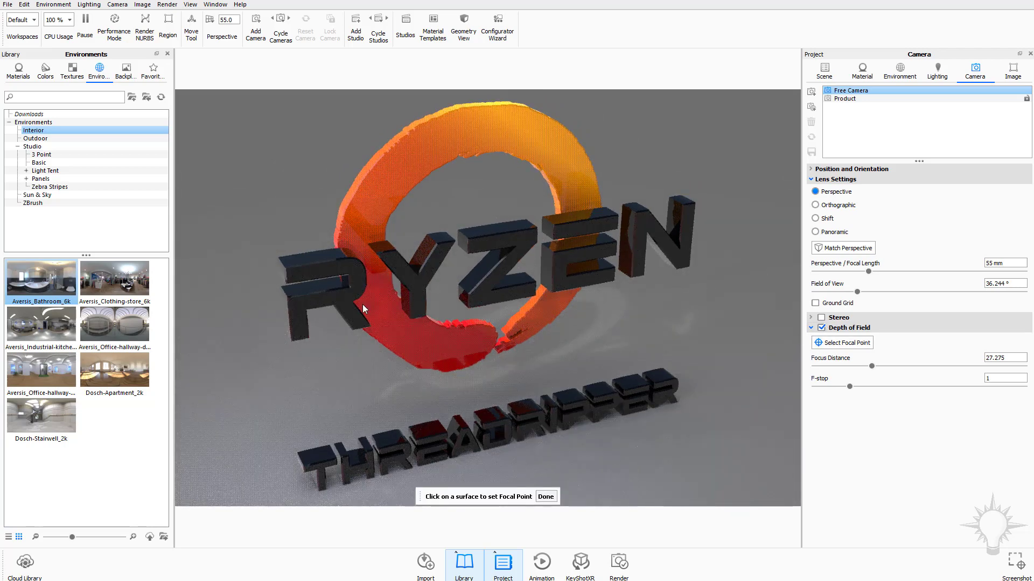
{"action": "left_click", "coordinate": [351, 264]}
{"action": "left_click", "coordinate": [545, 496]}
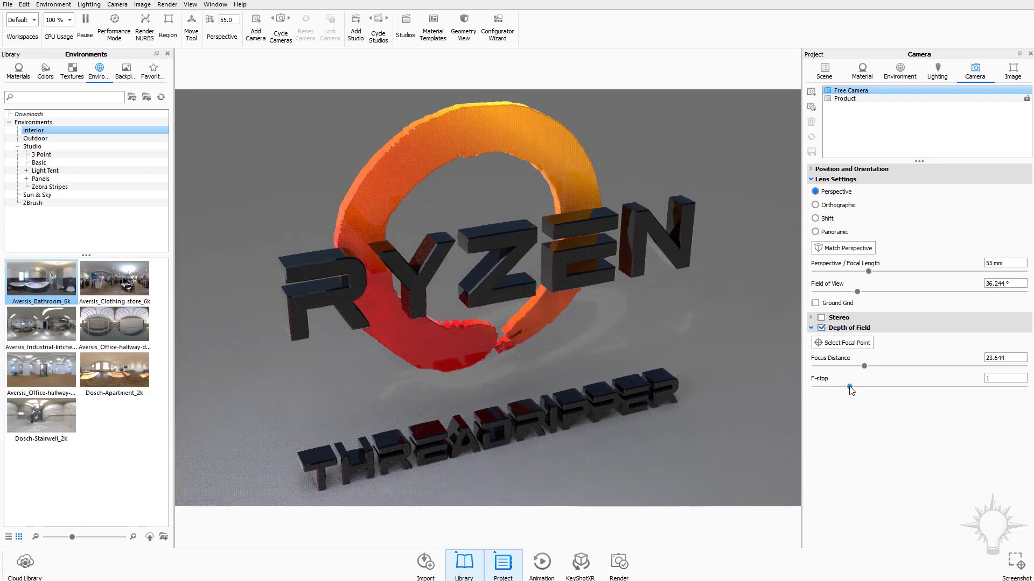
Set the depth of field f-stop to 0.235.
{"action": "left_click_drag", "start_coordinate": [850, 387], "coordinate": [819, 389]}
{"action": "left_click", "coordinate": [824, 387]}
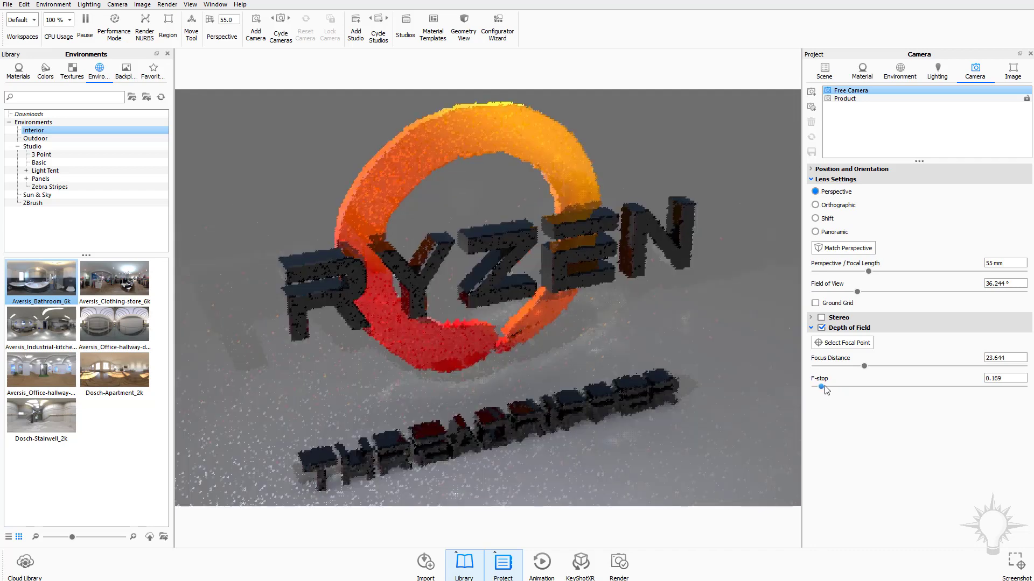
Show the performance statistics overlay with FPS, render time and samples in the real-time view.
{"action": "left_click", "coordinate": [190, 4]}
{"action": "mouse_move", "coordinate": [170, 9]}
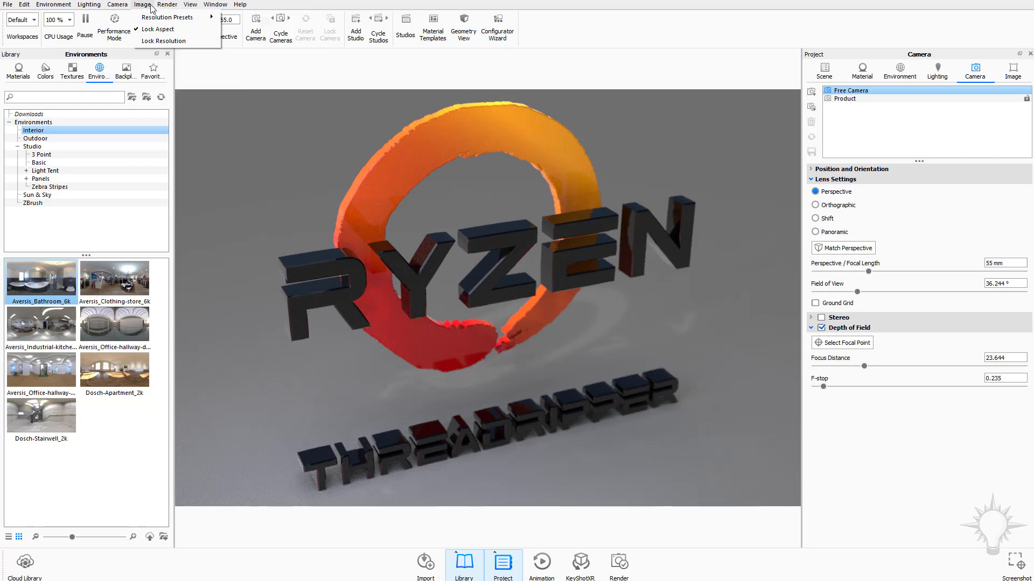
{"action": "left_click", "coordinate": [198, 63]}
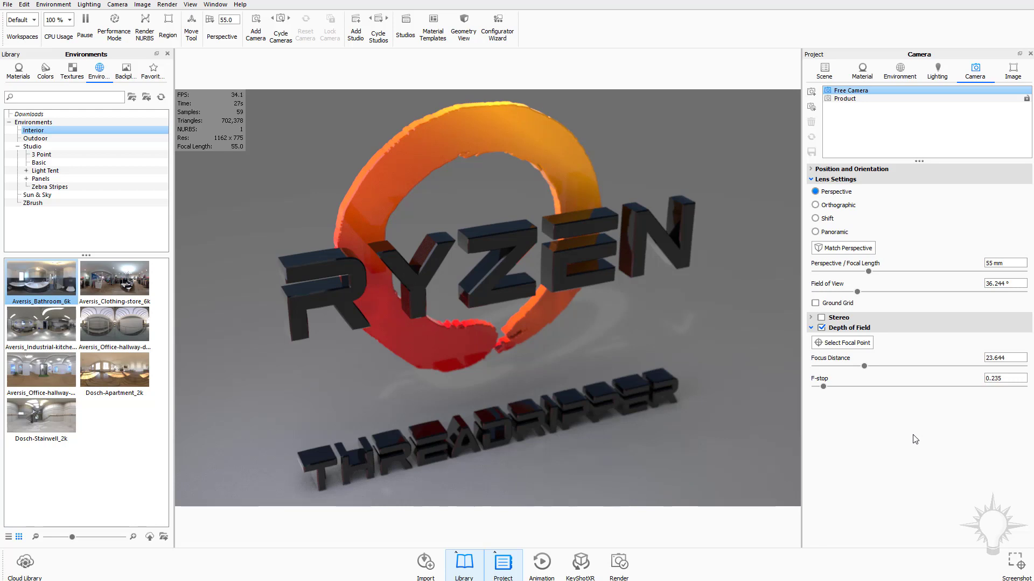
Open the still image render output settings and check them against the project's image resolution.
{"action": "left_click", "coordinate": [167, 5]}
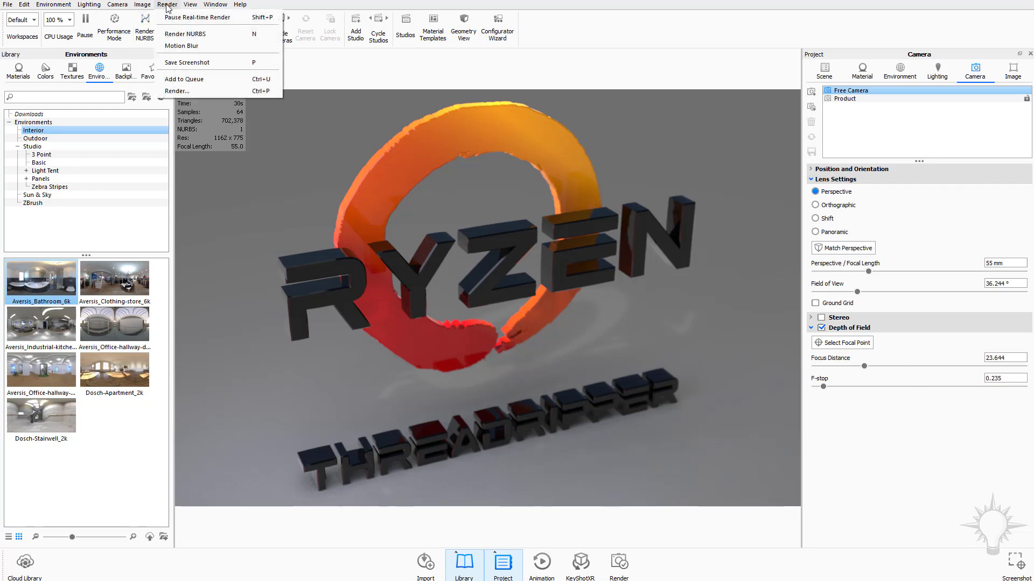
{"action": "left_click", "coordinate": [176, 91]}
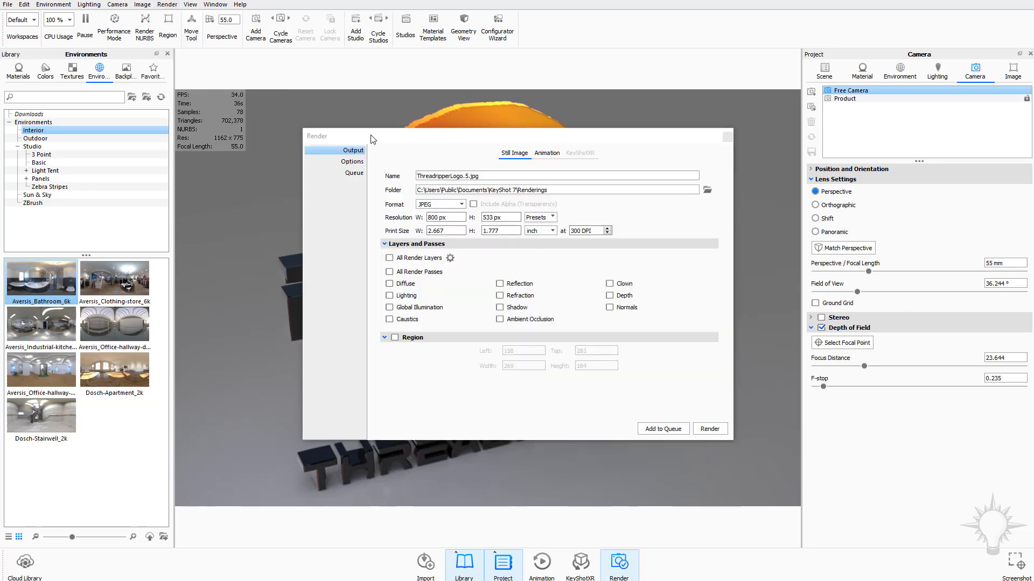
{"action": "left_click_drag", "start_coordinate": [388, 138], "coordinate": [113, 174]}
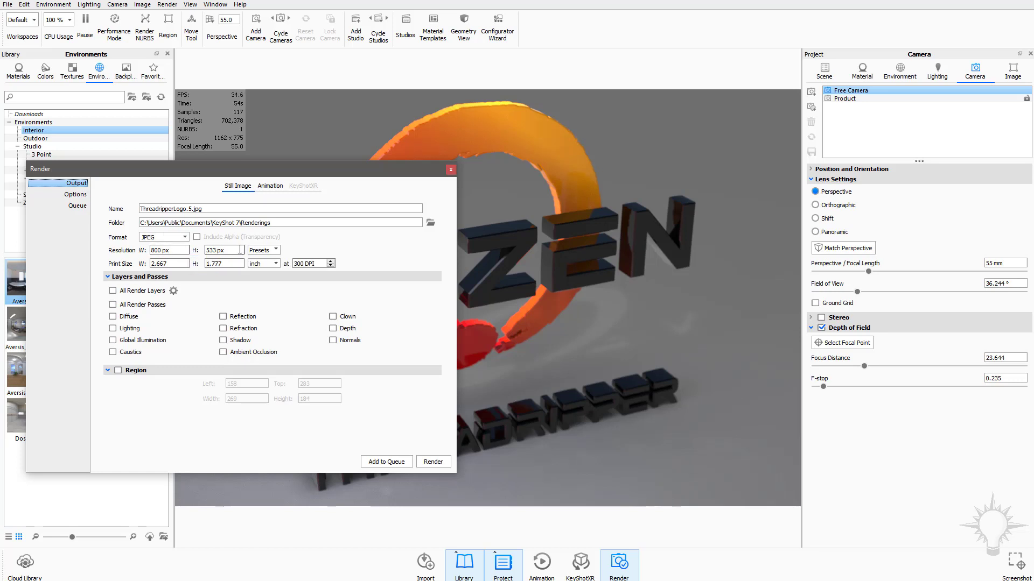
{"action": "left_click", "coordinate": [1011, 71]}
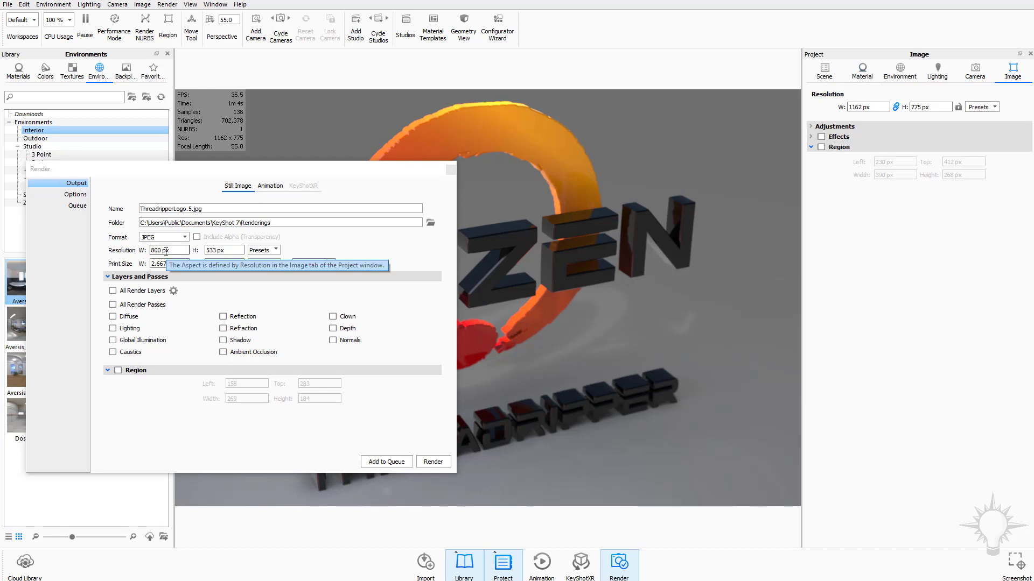
{"action": "left_click", "coordinate": [356, 252]}
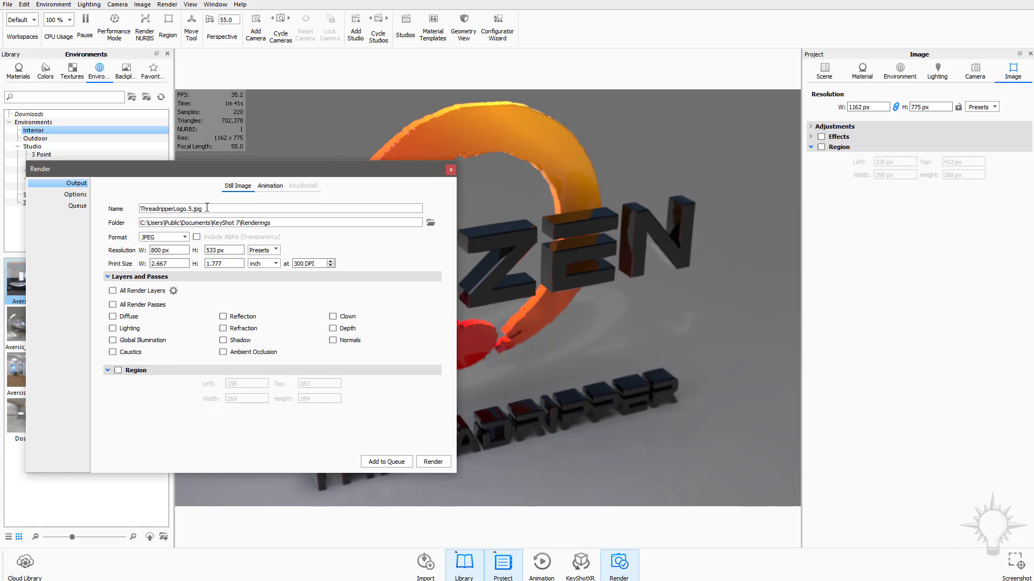
Check the CPU core choices in the render options, keeping all 32 cores, and set the render quality to Maximum Time.
{"action": "left_click", "coordinate": [76, 195]}
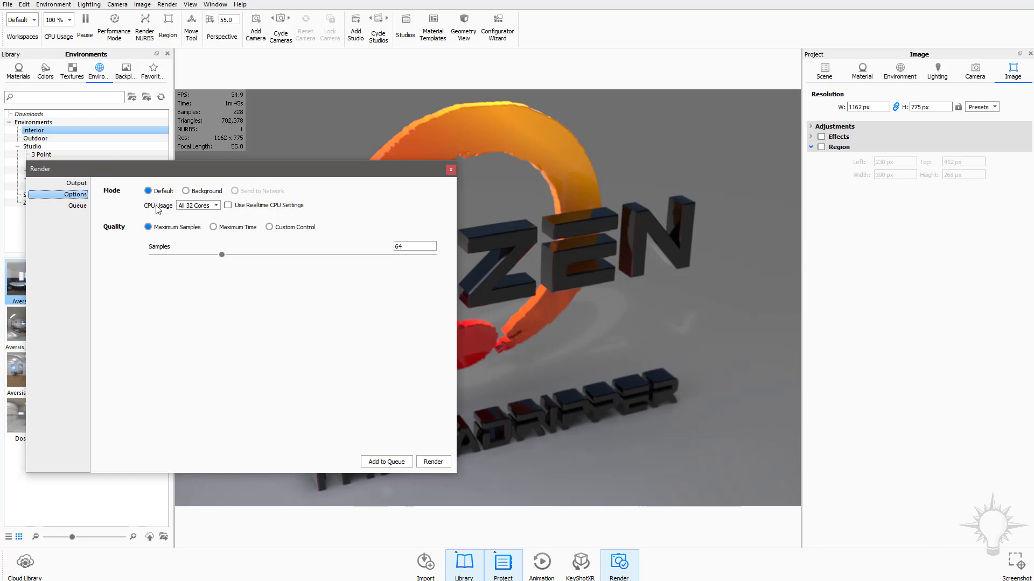
{"action": "left_click", "coordinate": [202, 206]}
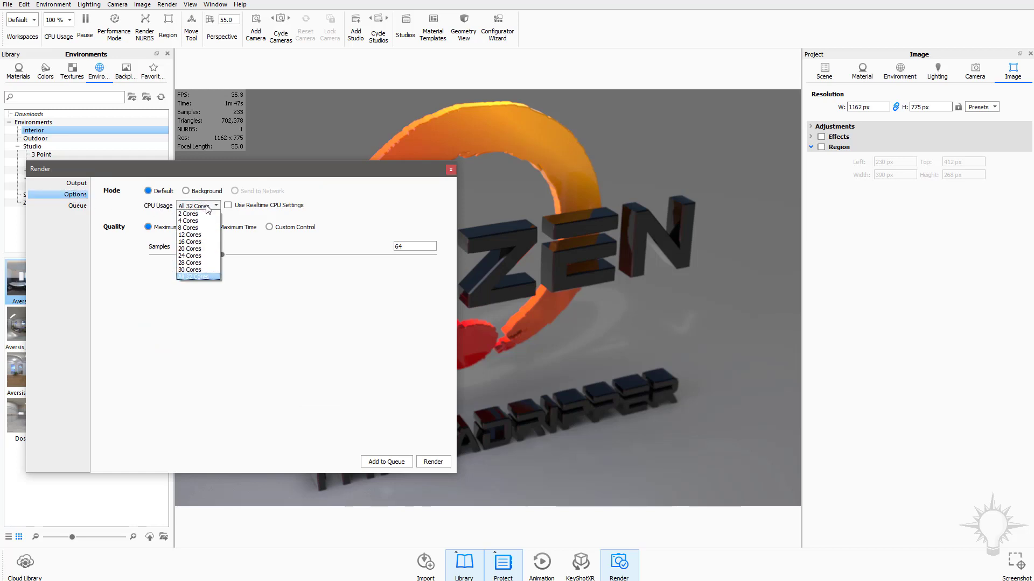
{"action": "left_click", "coordinate": [208, 209]}
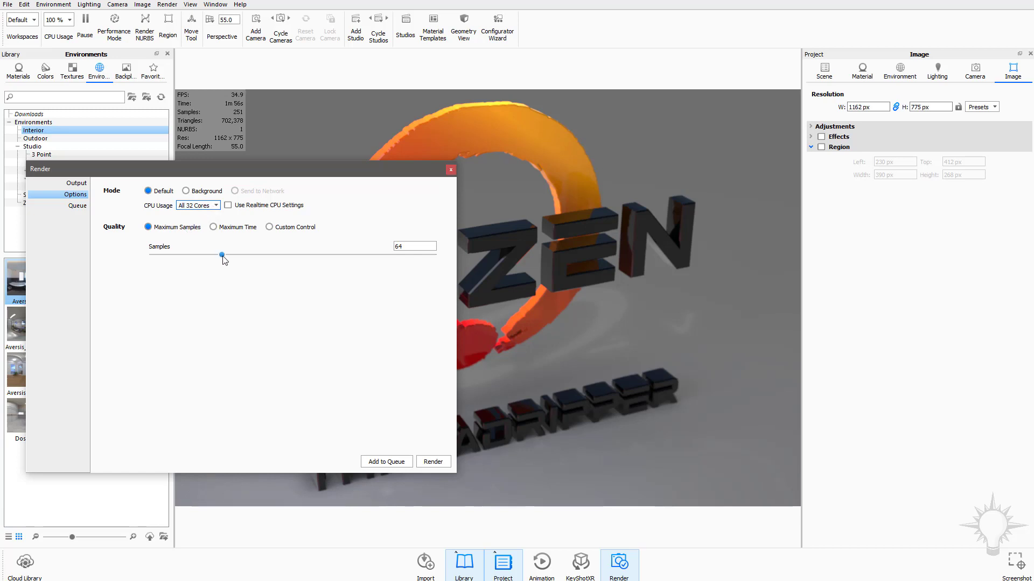
{"action": "left_click", "coordinate": [214, 227]}
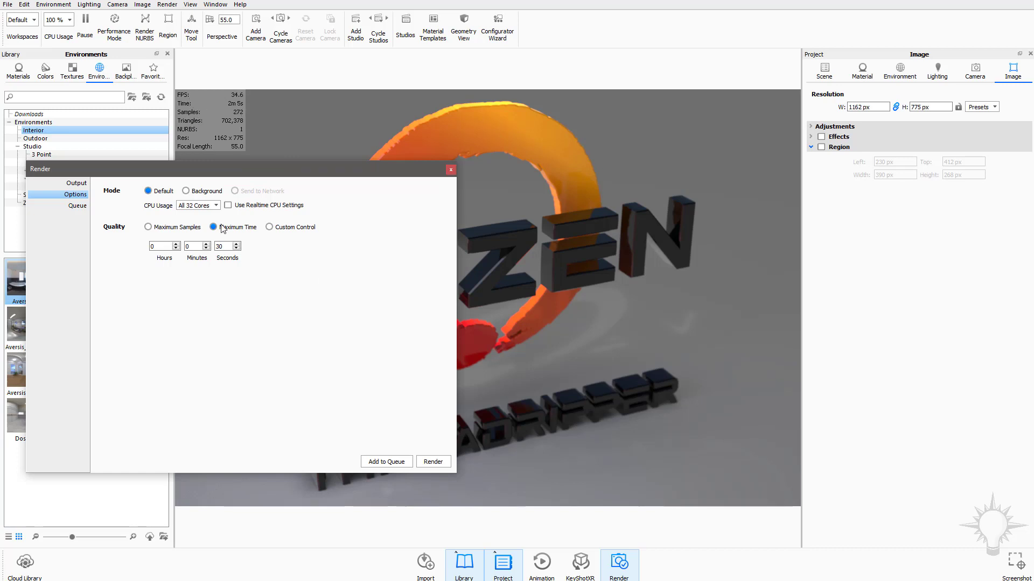
Review the Maximum Time and Custom Control quality settings, and set the render quality to Maximum Samples.
{"action": "left_click_drag", "start_coordinate": [249, 173], "coordinate": [0, 171]}
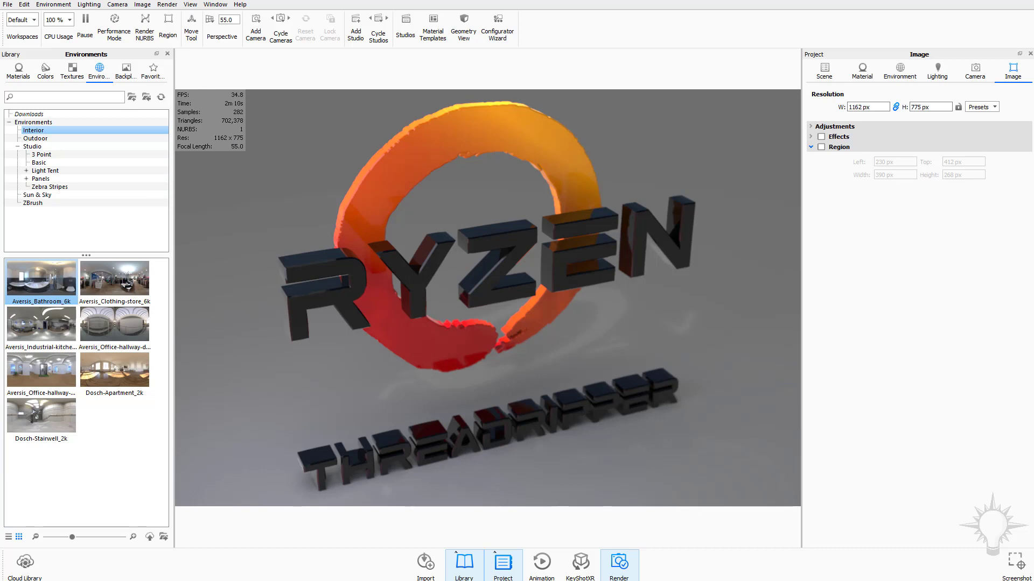
{"action": "left_click_drag", "start_coordinate": [0, 156], "coordinate": [256, 151]}
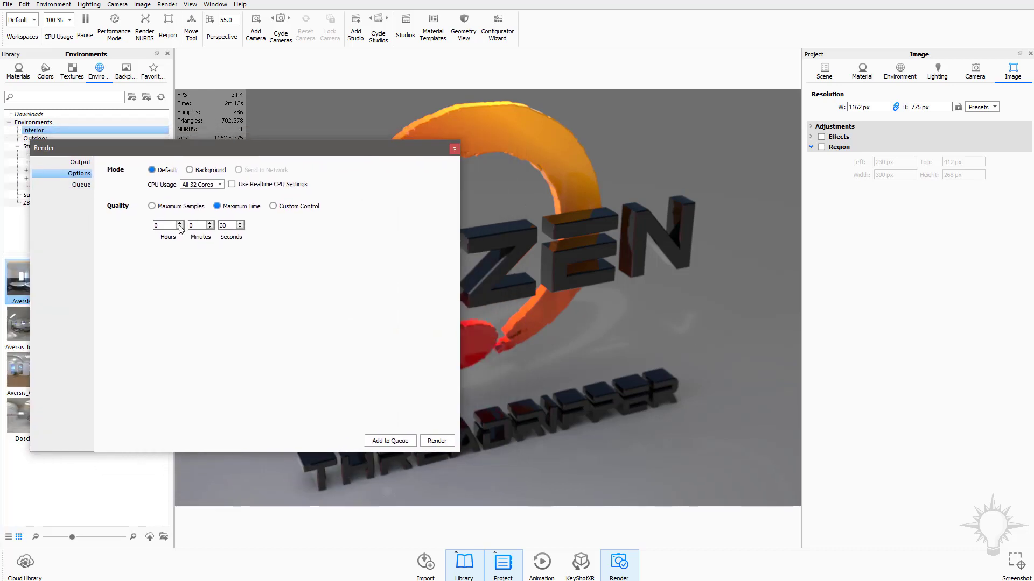
{"action": "double_click", "coordinate": [195, 226]}
{"action": "left_click", "coordinate": [299, 207]}
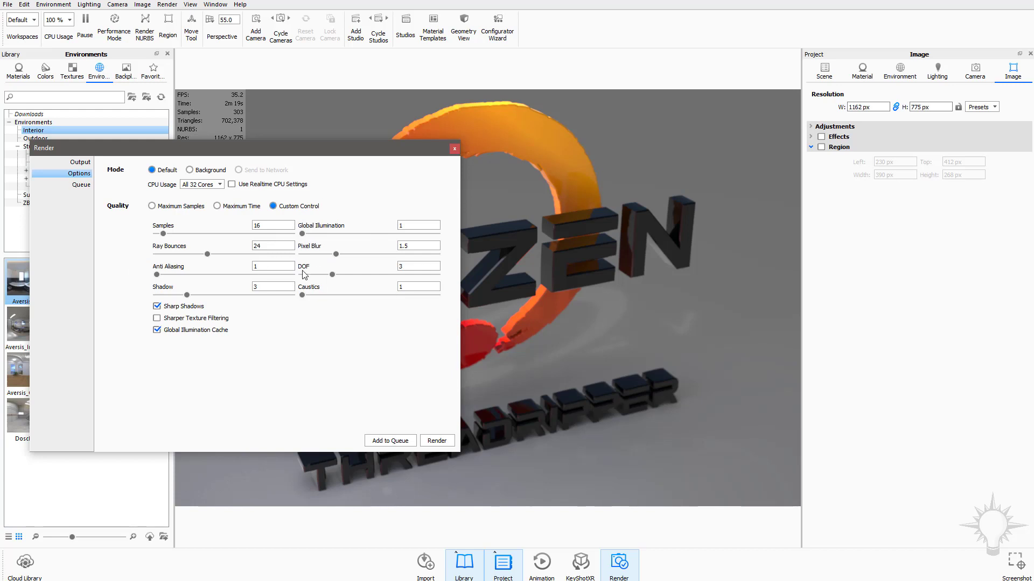
{"action": "left_click", "coordinate": [169, 209]}
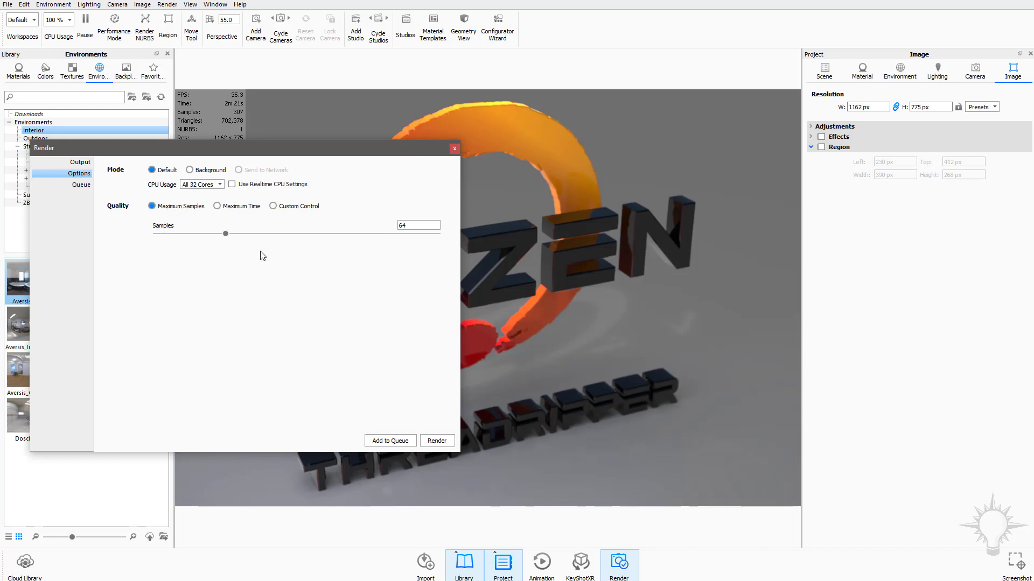
Enable all render layers in the still image output and check the layer alpha modes without changing them.
{"action": "left_click", "coordinate": [80, 162]}
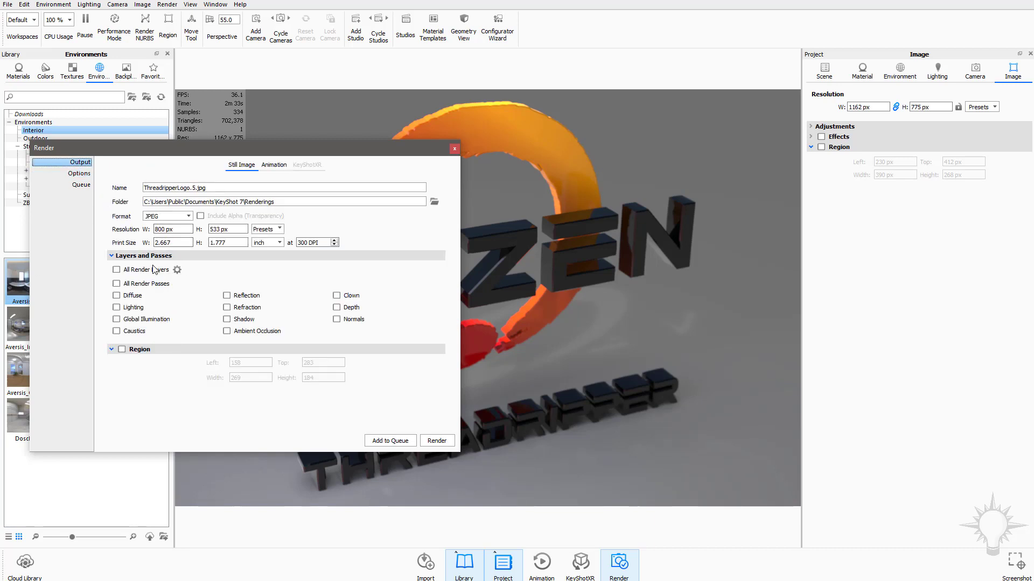
{"action": "left_click", "coordinate": [117, 269]}
{"action": "left_click", "coordinate": [177, 270]}
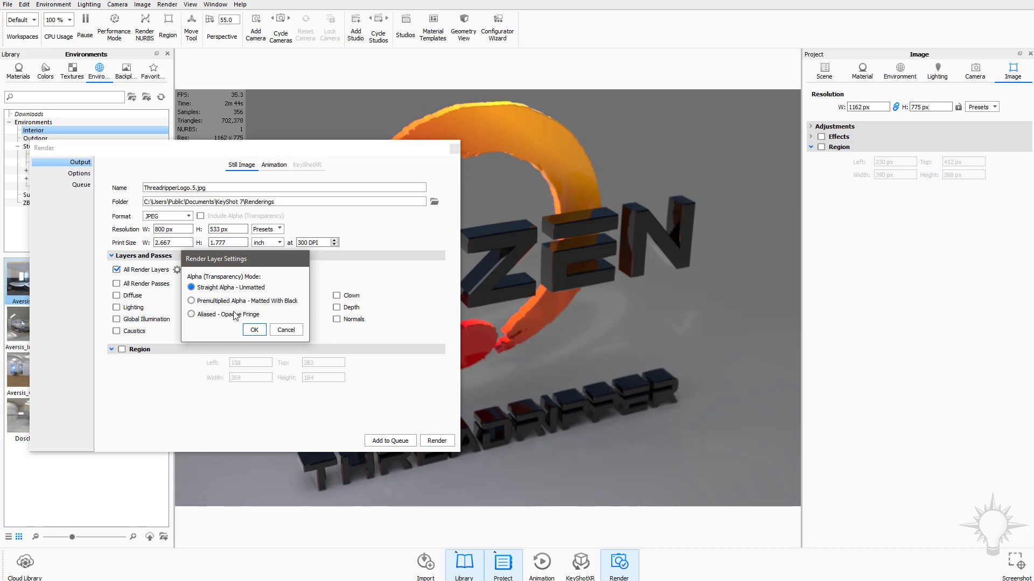
{"action": "left_click", "coordinate": [285, 332]}
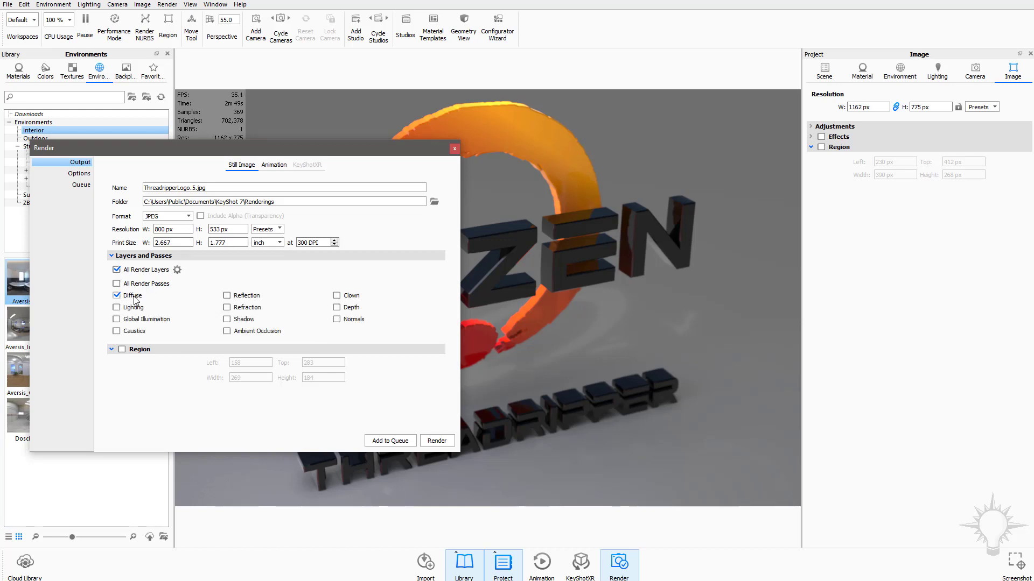
Try the individual Diffuse, Reflection, Refraction and Clown passes, and enable all render passes for the still image.
{"action": "left_click", "coordinate": [246, 296]}
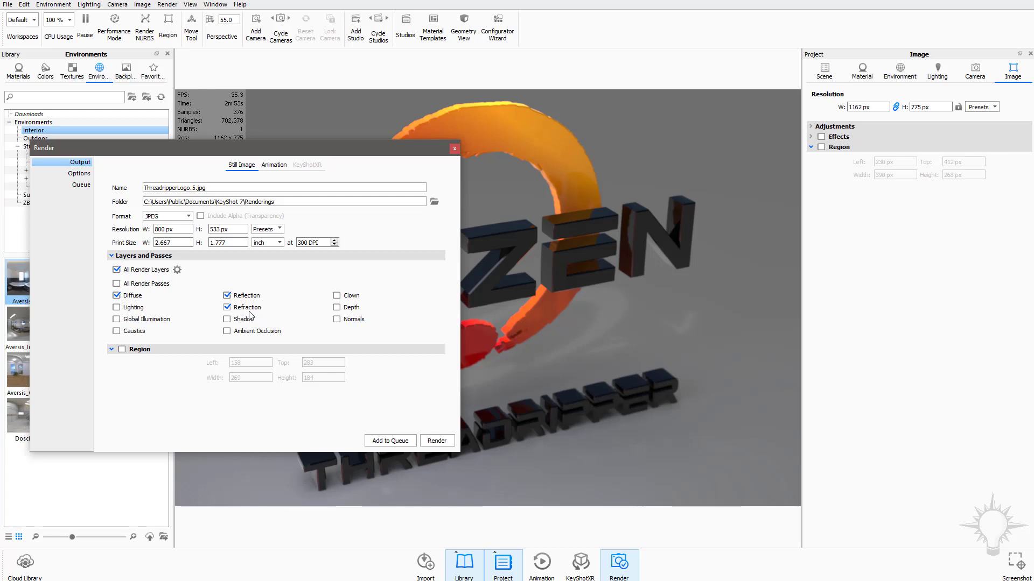
{"action": "left_click", "coordinate": [356, 296]}
{"action": "left_click", "coordinate": [117, 285]}
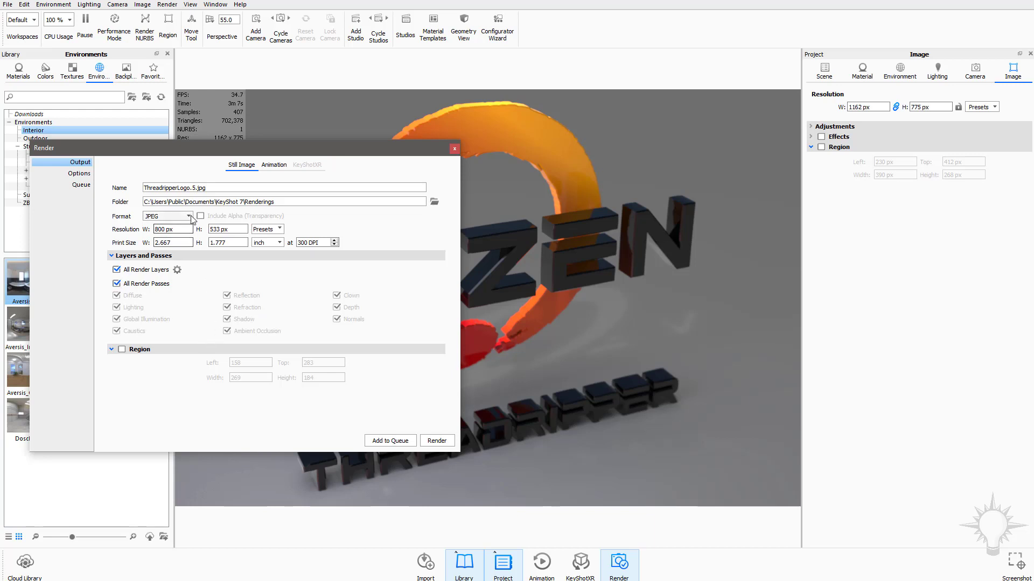
Try the PSD output format with passes added to the PSD, and the PNG format with alpha transparency.
{"action": "left_click", "coordinate": [169, 216]}
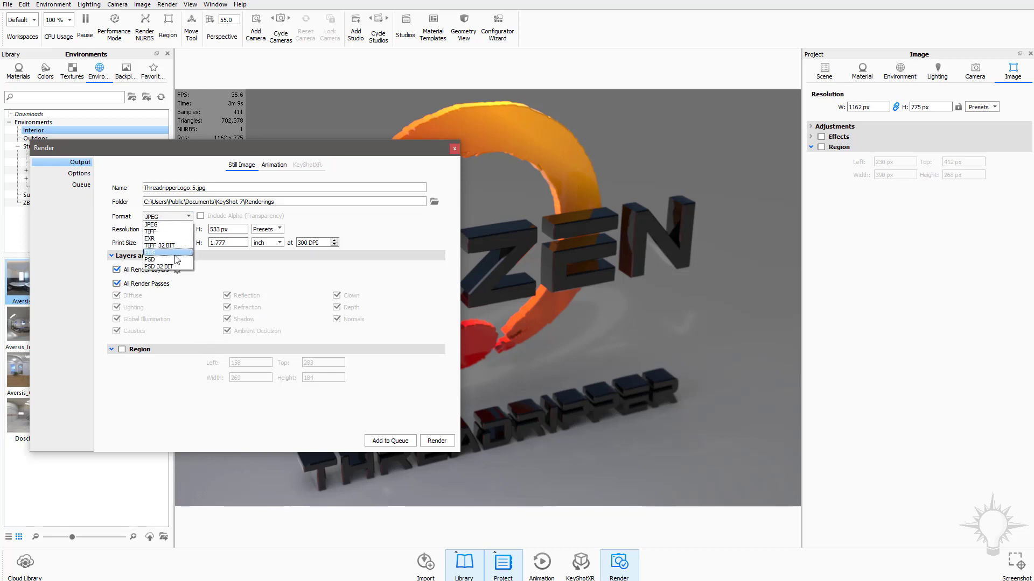
{"action": "left_click", "coordinate": [177, 260]}
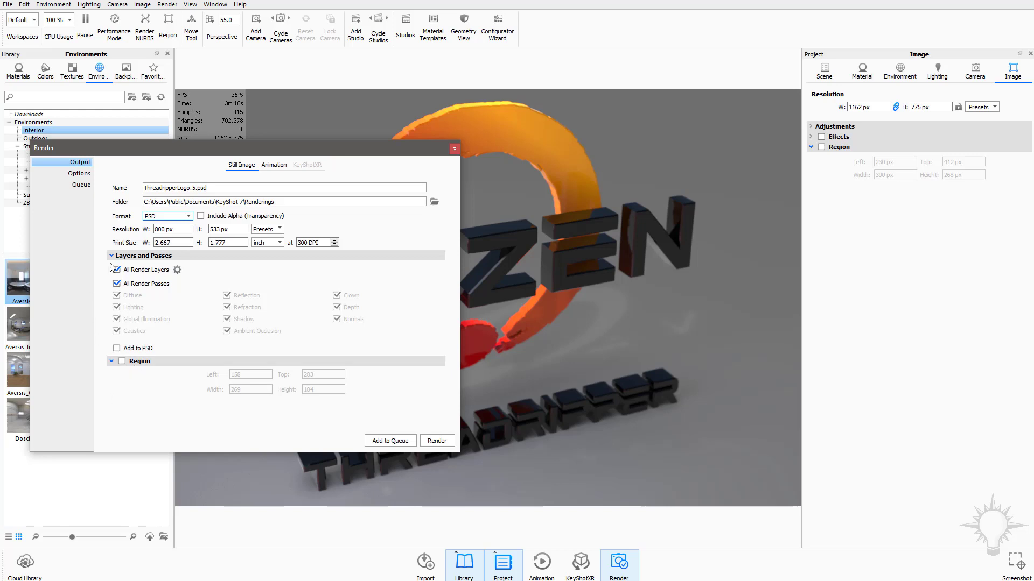
{"action": "left_click", "coordinate": [117, 350]}
{"action": "left_click", "coordinate": [201, 216]}
{"action": "left_click", "coordinate": [168, 215]}
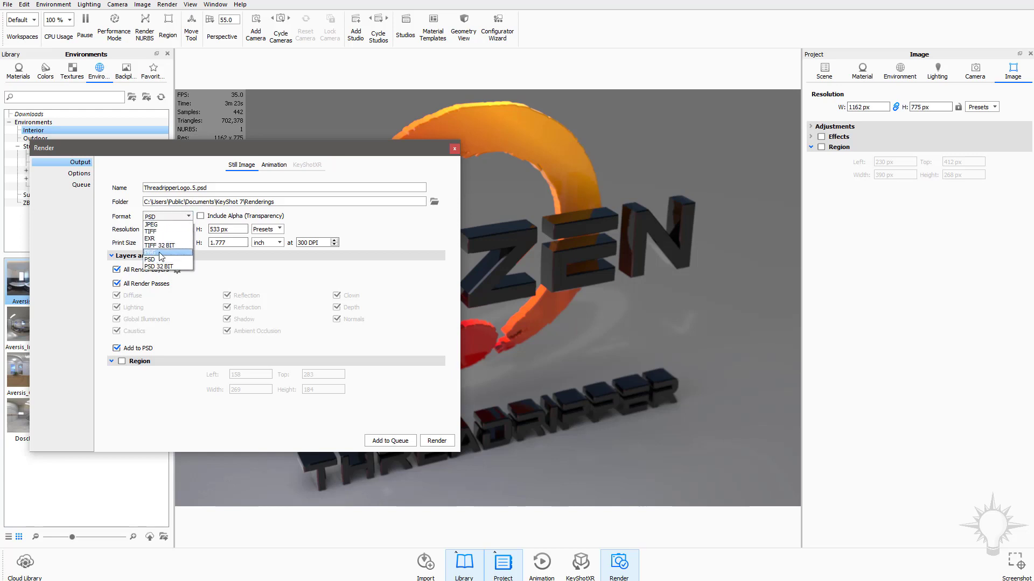
{"action": "left_click", "coordinate": [160, 253]}
{"action": "left_click", "coordinate": [200, 216]}
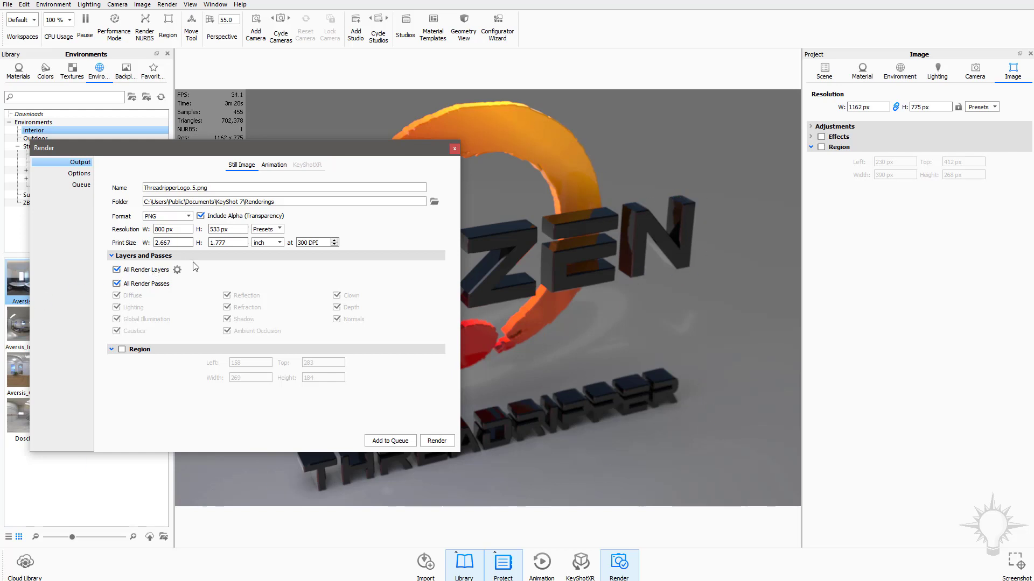
Set the output format to PSD with alpha transparency included and choose the 1600 x 1067 resolution preset.
{"action": "left_click", "coordinate": [174, 215]}
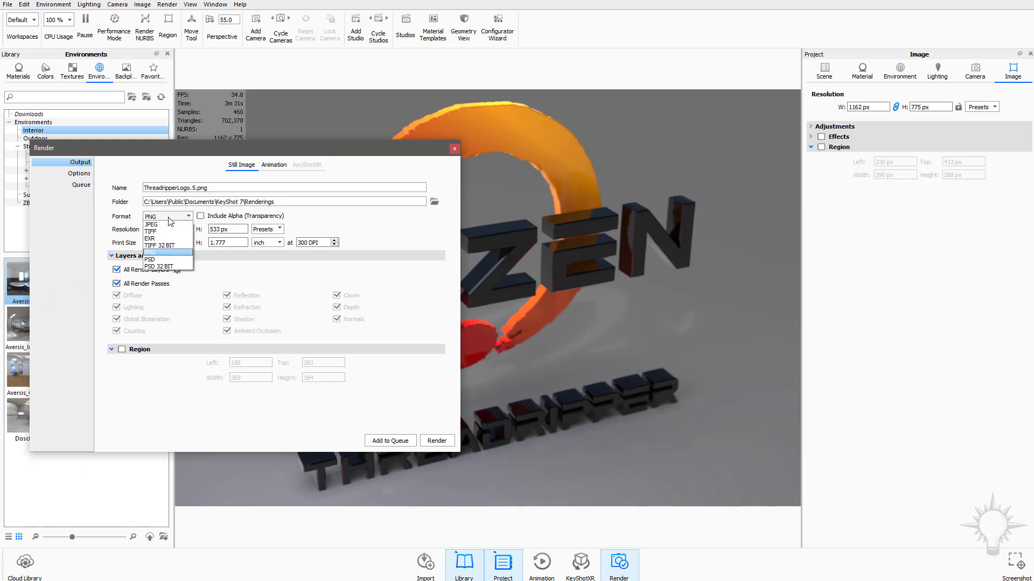
{"action": "left_click", "coordinate": [162, 260]}
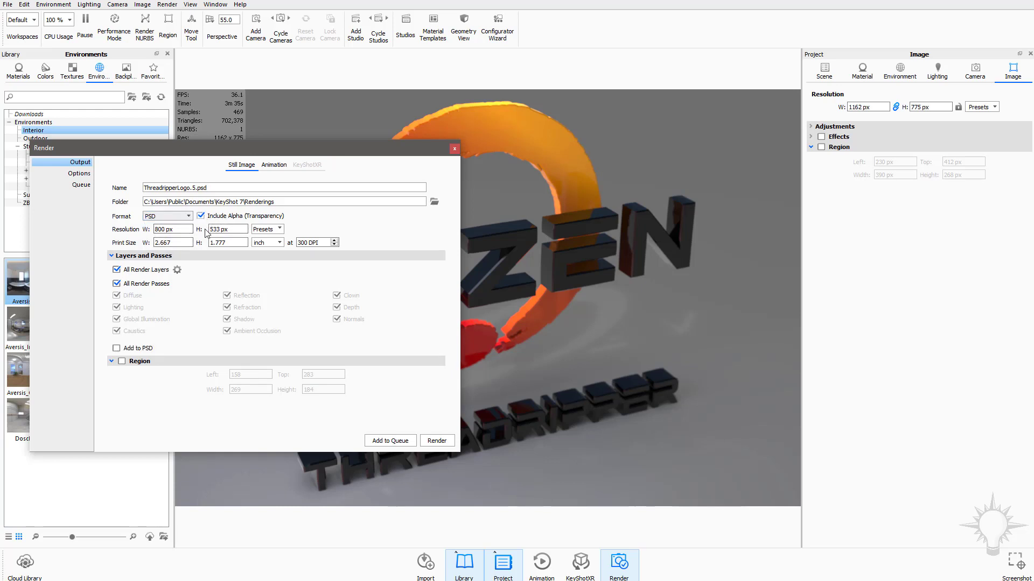
{"action": "left_click", "coordinate": [201, 216]}
{"action": "left_click", "coordinate": [268, 229]}
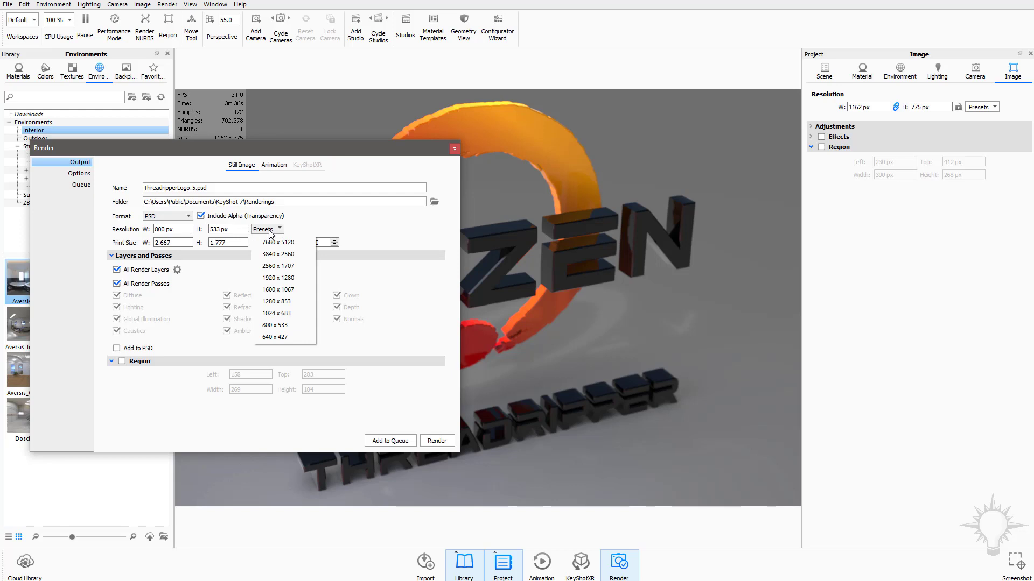
{"action": "left_click", "coordinate": [278, 290]}
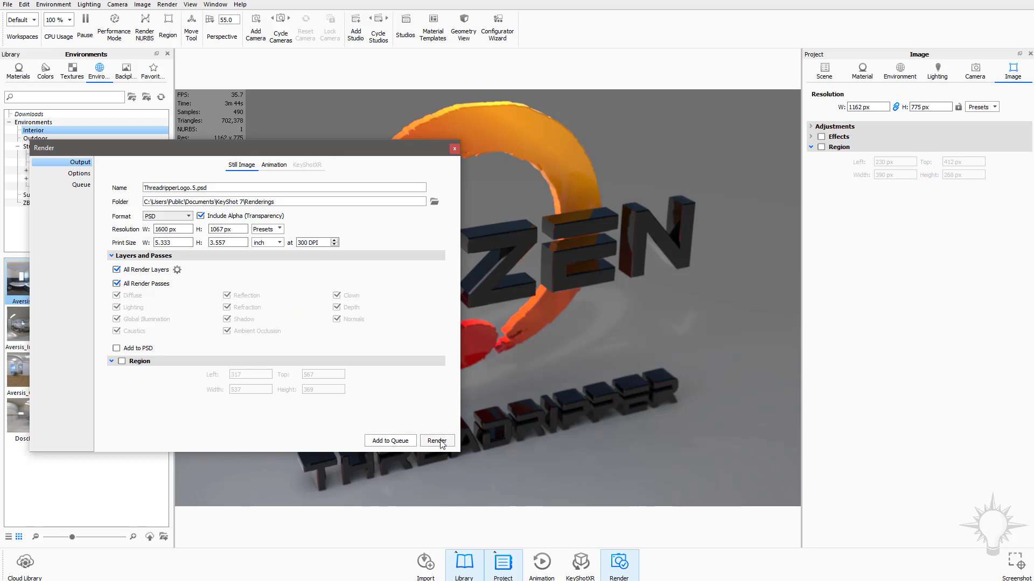
Move the Render dialog aside and browse in File Explorer to the KeyShot 7 folder under C:\Users\Public\Documents.
{"action": "left_click_drag", "start_coordinate": [234, 148], "coordinate": [990, 17]}
{"action": "left_click", "coordinate": [1016, 559]}
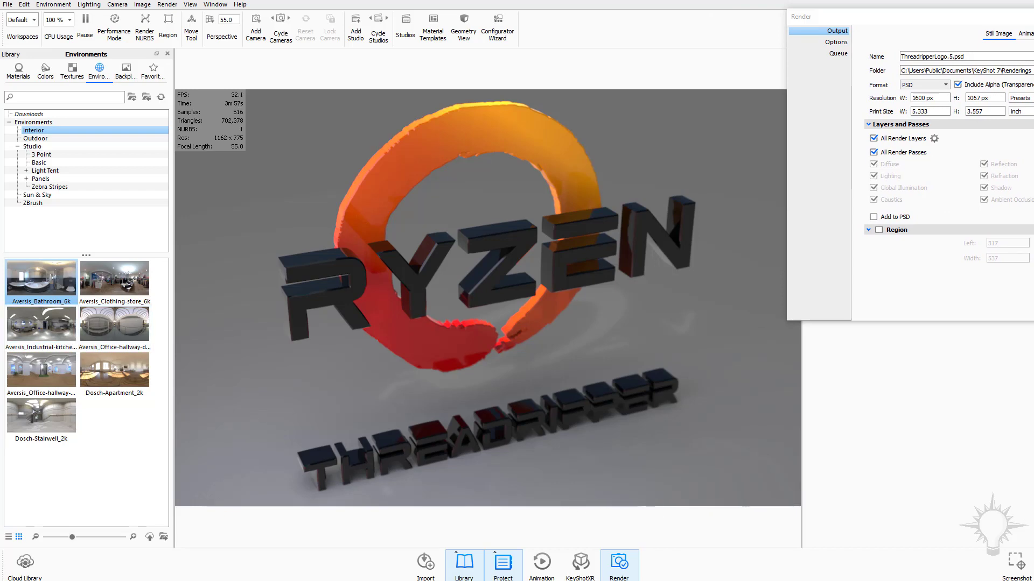
{"action": "left_click_drag", "start_coordinate": [0, 485], "coordinate": [351, 144]}
{"action": "double_click", "coordinate": [264, 411]}
{"action": "double_click", "coordinate": [261, 287]}
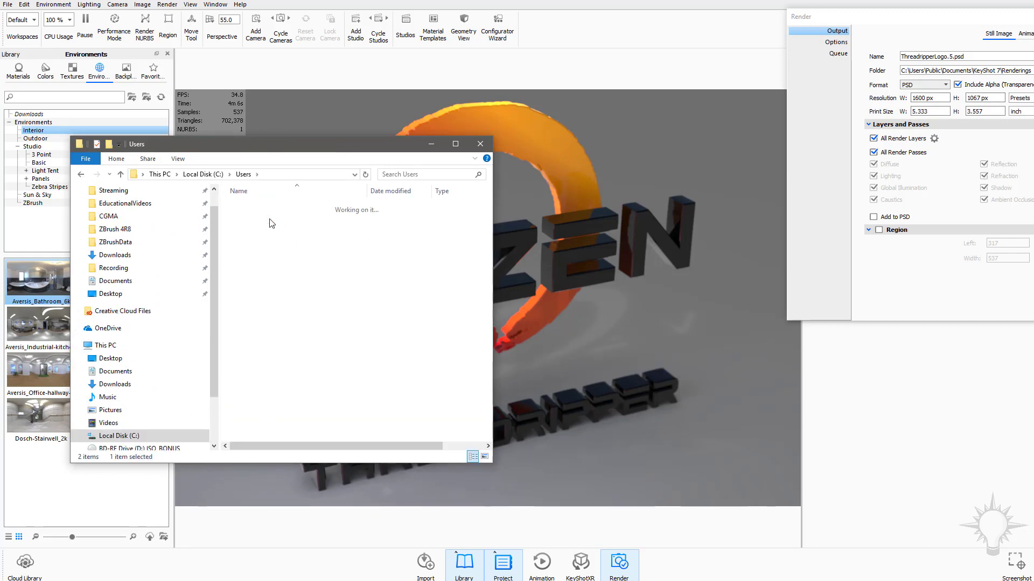
{"action": "double_click", "coordinate": [270, 219]}
{"action": "double_click", "coordinate": [272, 210]}
{"action": "double_click", "coordinate": [272, 209]}
{"action": "double_click", "coordinate": [272, 319]}
{"action": "left_click_drag", "start_coordinate": [310, 147], "coordinate": [281, 162]}
Pin the Renderings folder to File Explorer's quick access list and open it from there.
{"action": "left_click", "coordinate": [228, 185]}
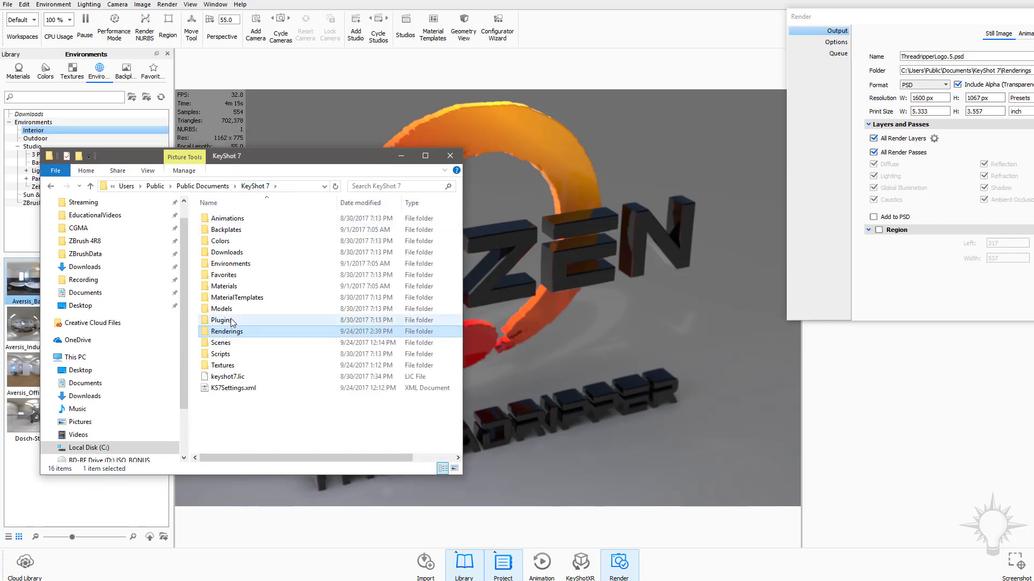
{"action": "left_click_drag", "start_coordinate": [231, 333], "coordinate": [81, 262]}
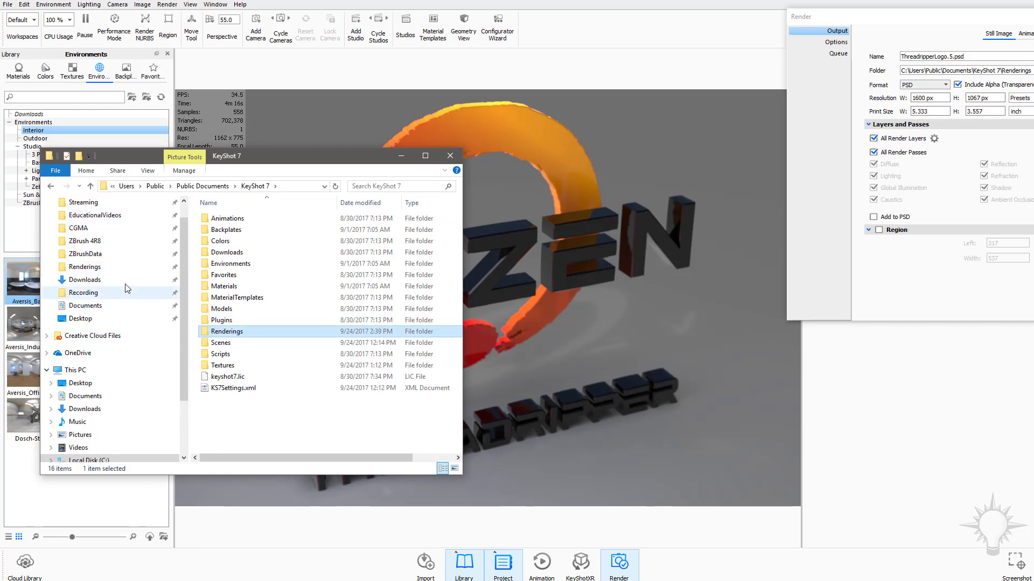
{"action": "left_click", "coordinate": [85, 267]}
View the earlier render ThreadripperLogo.6.jpg in Photos and close it again.
{"action": "left_click", "coordinate": [241, 219]}
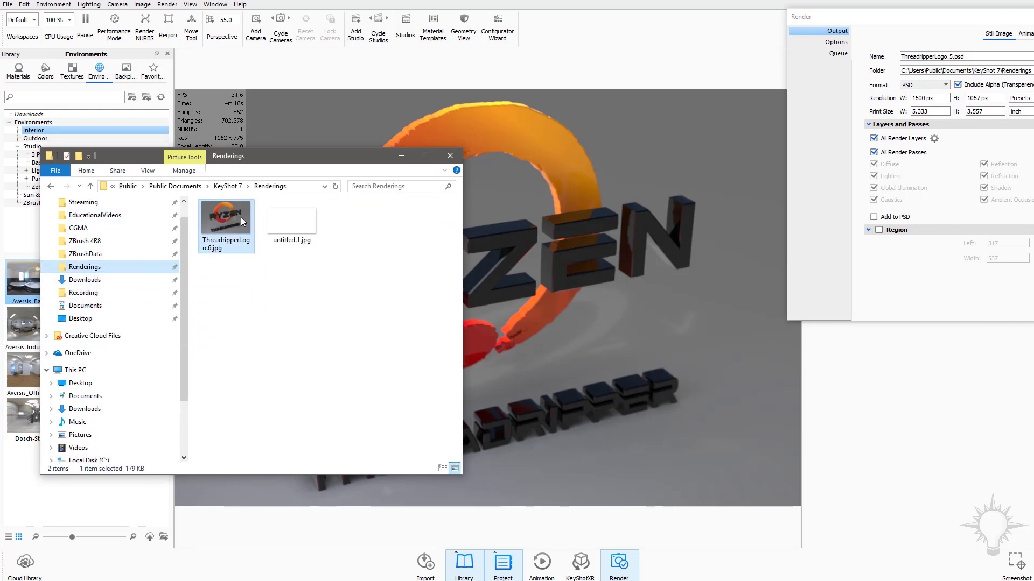
{"action": "double_click", "coordinate": [240, 218]}
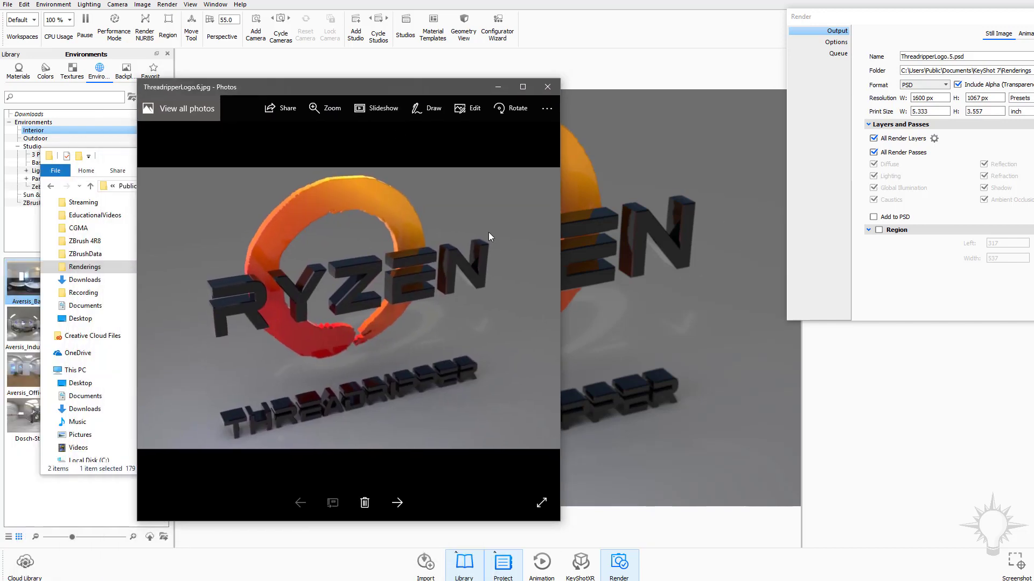
{"action": "left_click", "coordinate": [520, 87]}
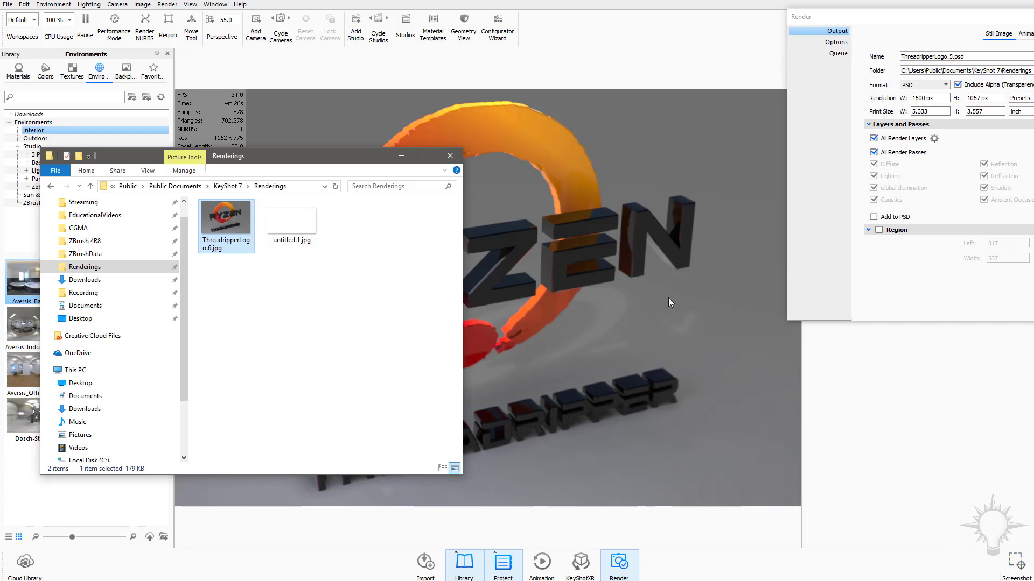
Bring the Render dialog back over the real-time view and start rendering the still image ThreadripperLogo.5.psd.
{"action": "left_click_drag", "start_coordinate": [1031, 16], "coordinate": [587, 108]}
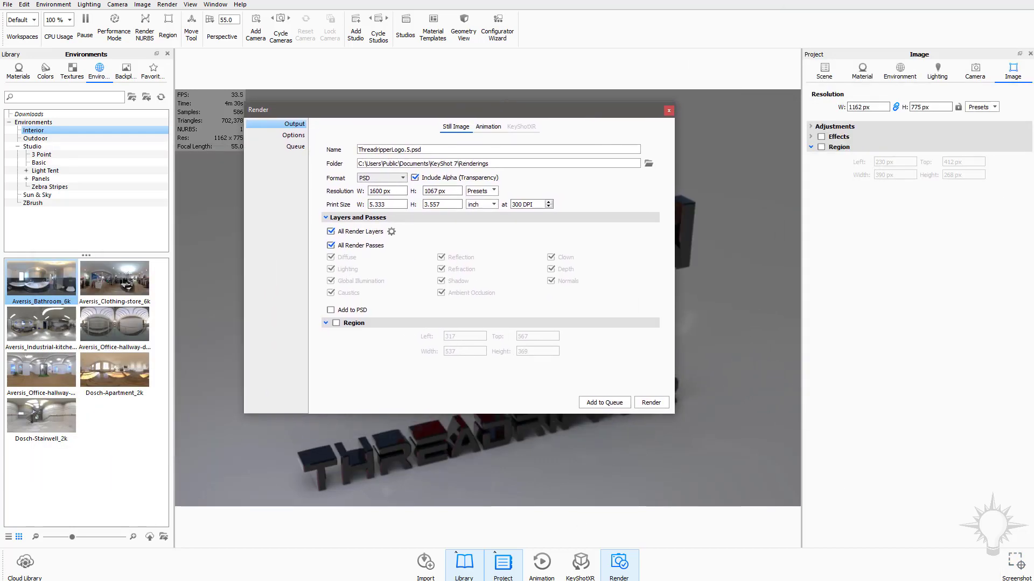
{"action": "left_click_drag", "start_coordinate": [342, 114], "coordinate": [233, 158]}
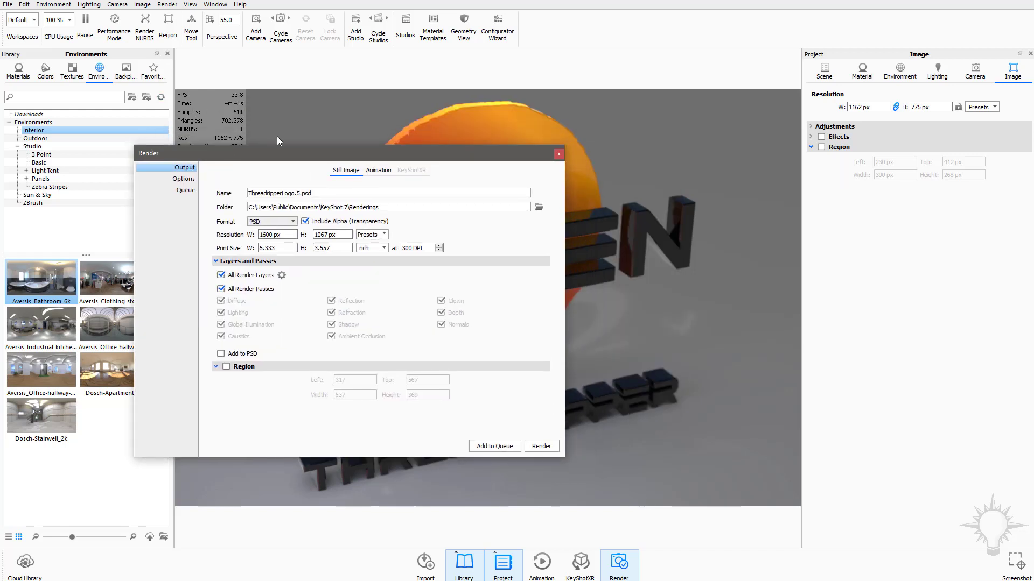
{"action": "left_click", "coordinate": [167, 4]}
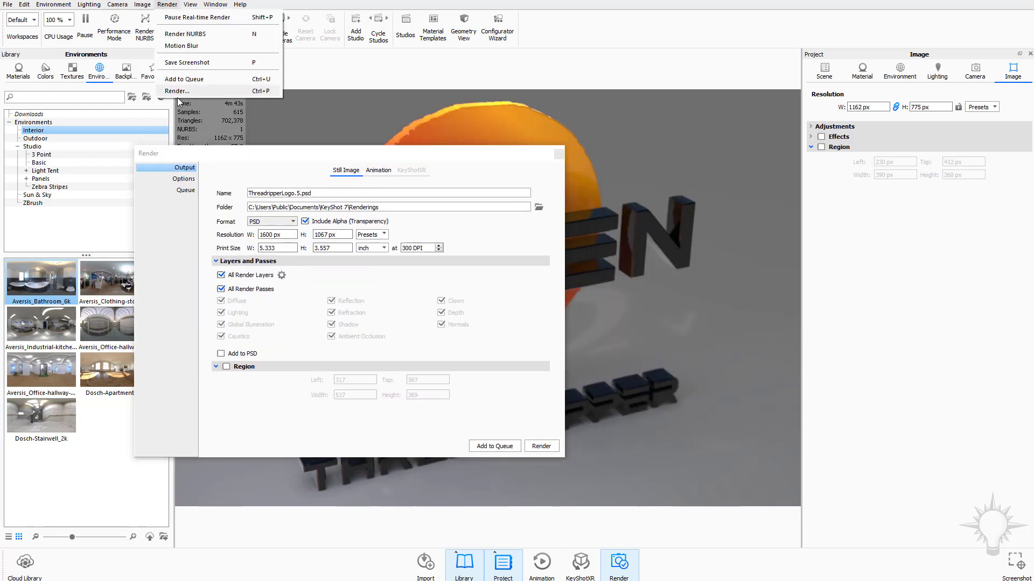
{"action": "left_click", "coordinate": [315, 158]}
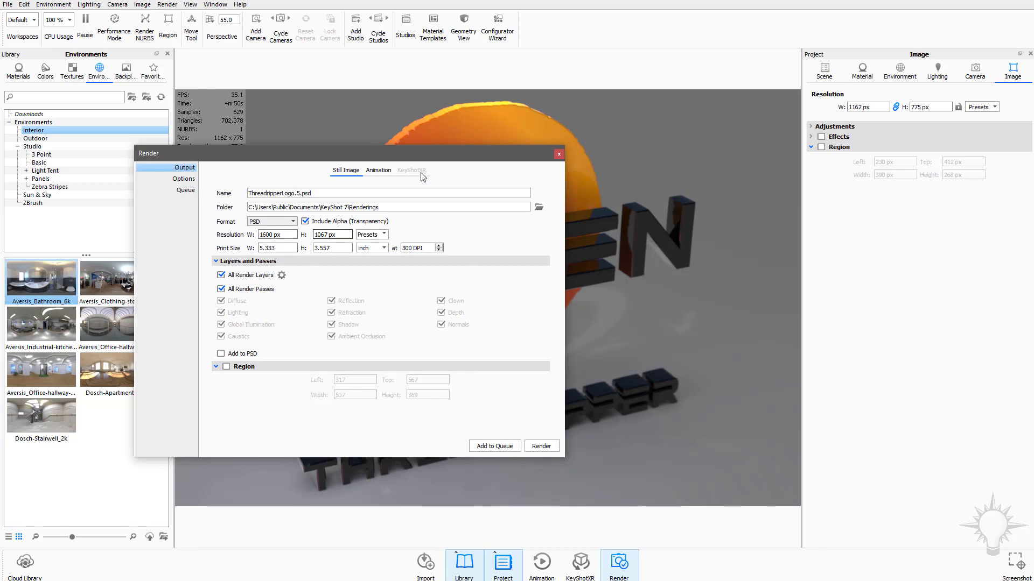
{"action": "left_click", "coordinate": [541, 446]}
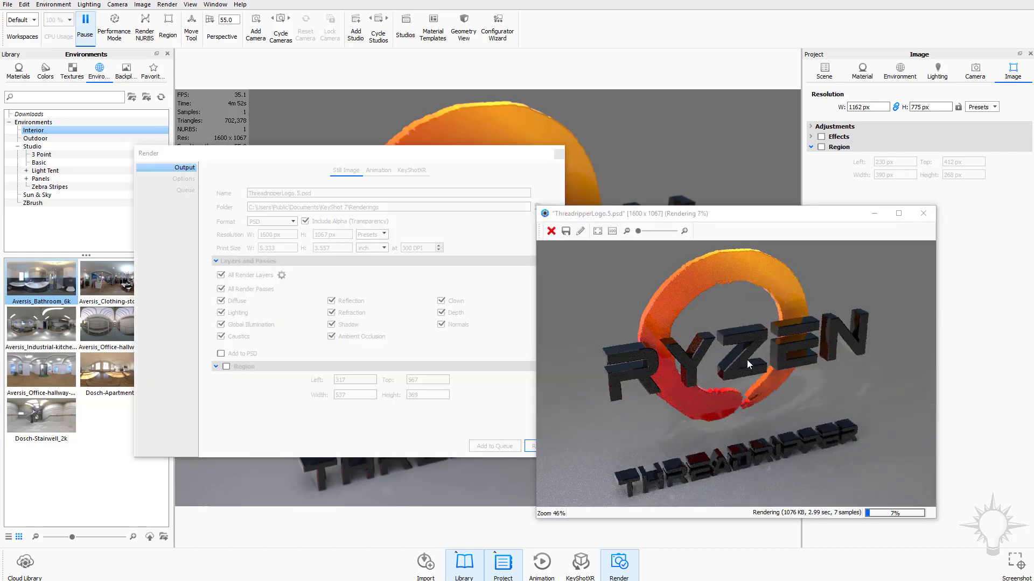
Monitor the per-core CPU performance in Task Manager while the image renders, and close Task Manager when it is done.
{"action": "key", "text": "ctrl+shift+Escape"}
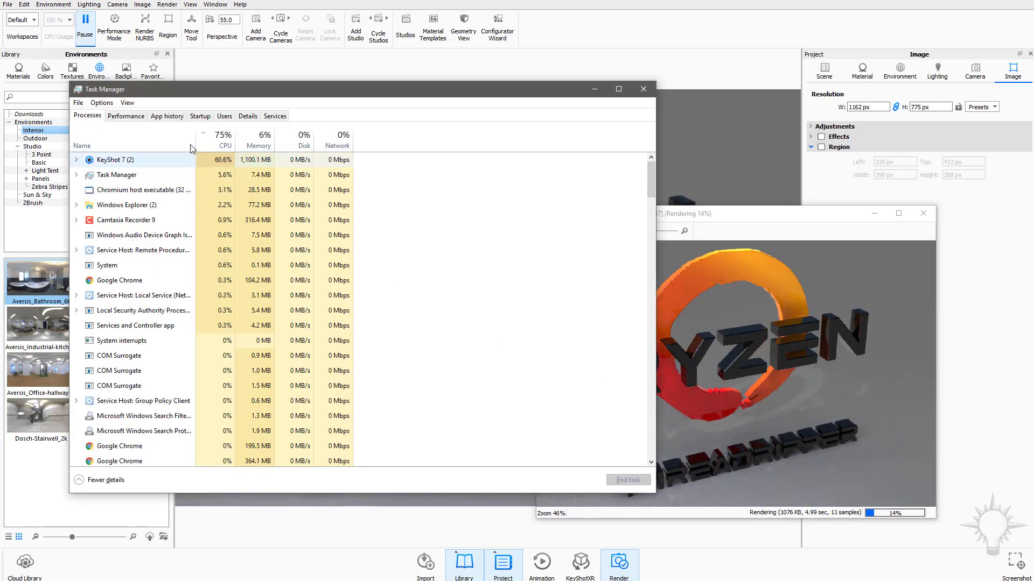
{"action": "left_click", "coordinate": [125, 116]}
{"action": "left_click_drag", "start_coordinate": [359, 86], "coordinate": [317, 54]}
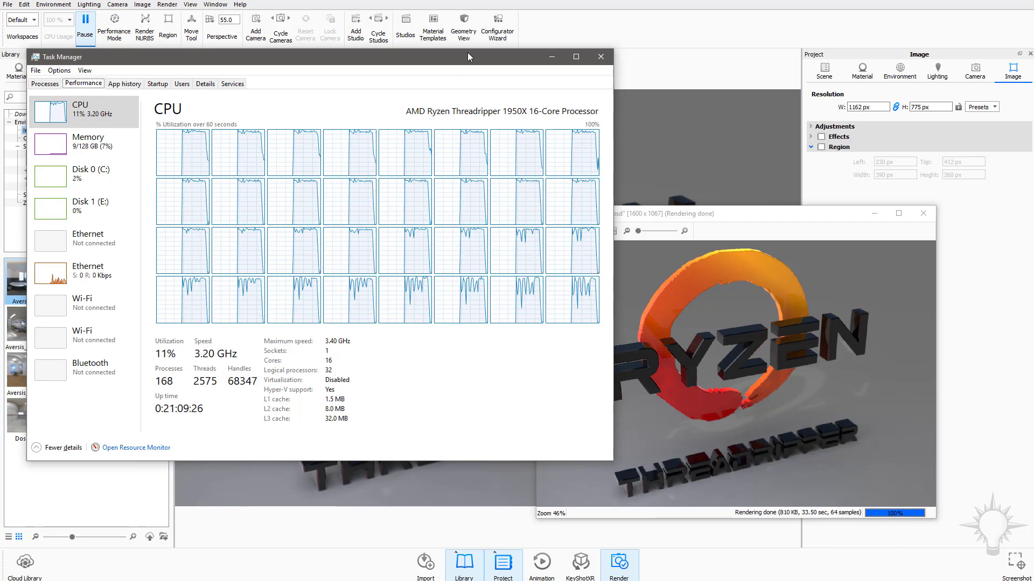
{"action": "left_click_drag", "start_coordinate": [468, 57], "coordinate": [468, 202]}
{"action": "left_click", "coordinate": [602, 202]}
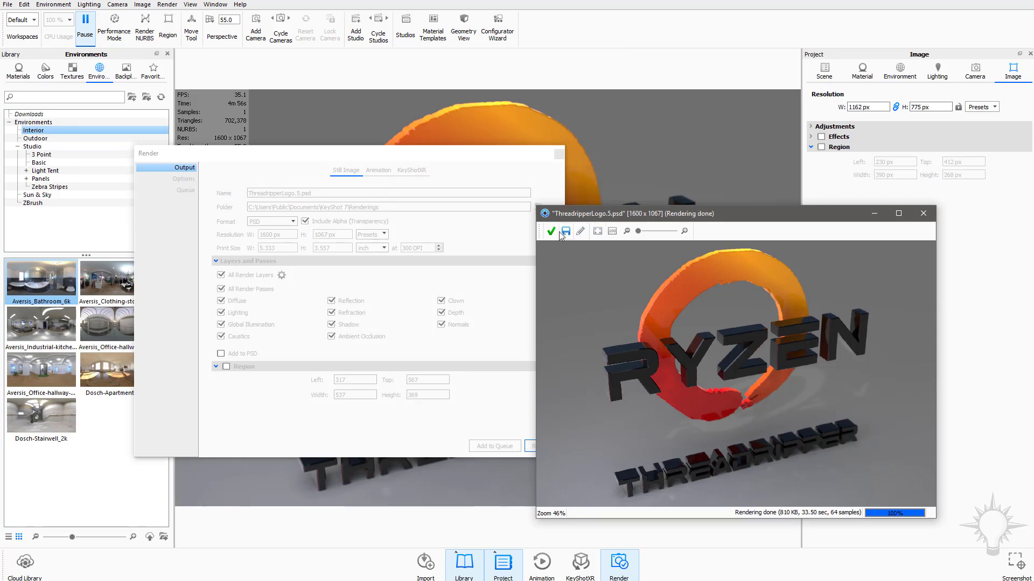
Save the finished render, close the Render dialog and switch to the Renderings folder in File Explorer.
{"action": "left_click", "coordinate": [566, 231]}
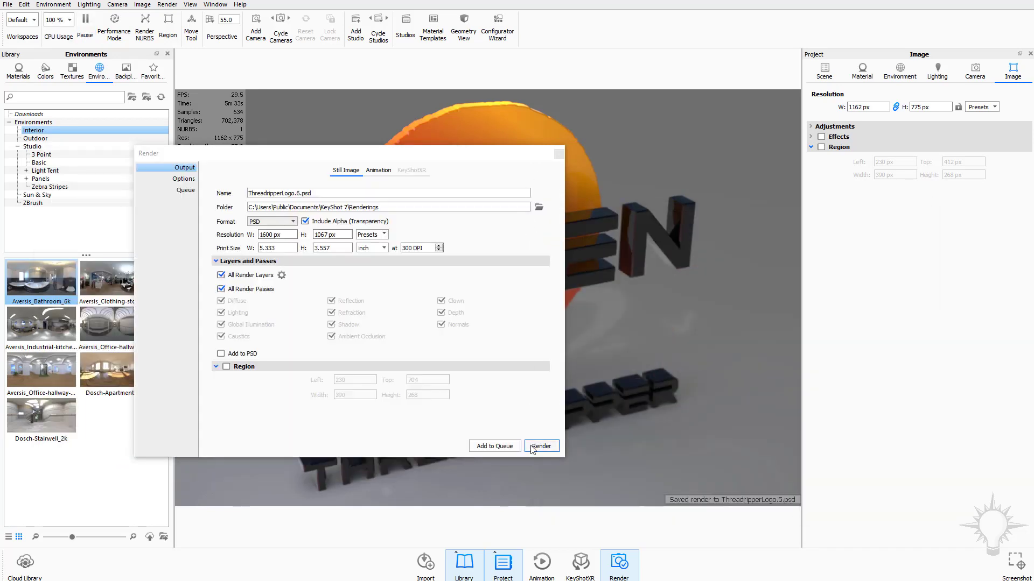
{"action": "left_click", "coordinate": [559, 154]}
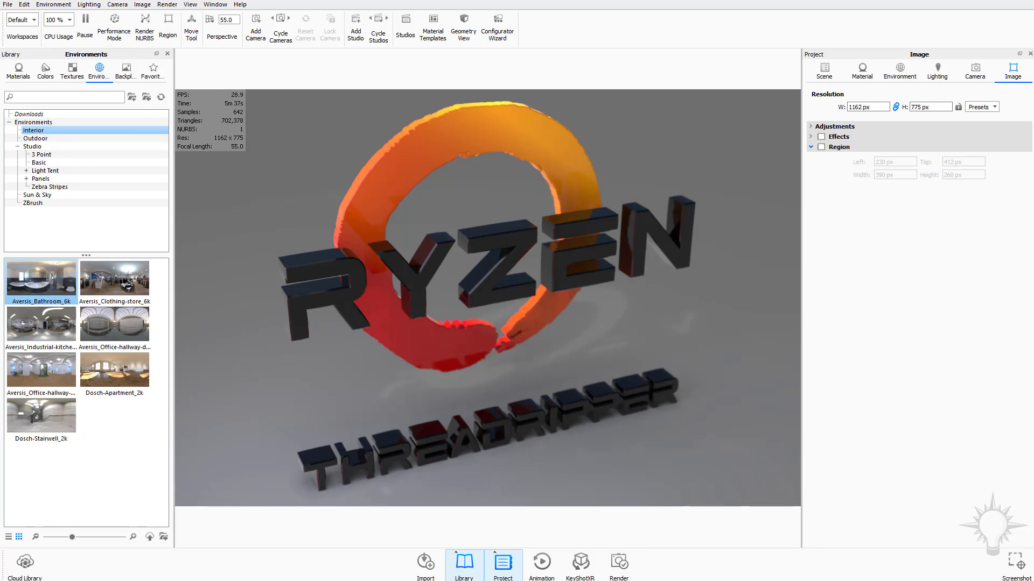
{"action": "key", "text": "alt+Tab"}
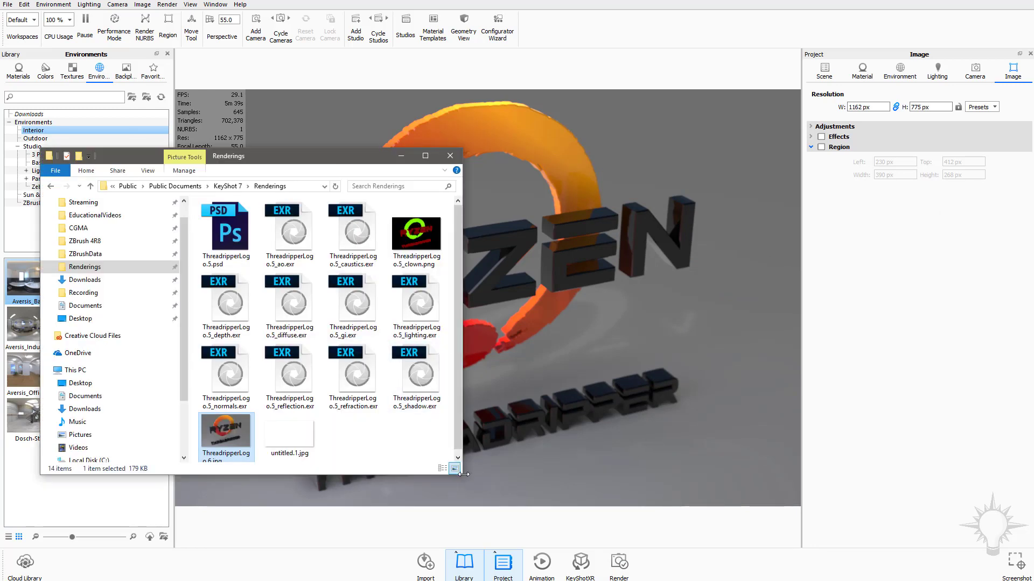
Enlarge the Renderings folder window, look over the saved pass files, and view ThreadripperLogo.5_clown.png in Photos before closing it.
{"action": "left_click_drag", "start_coordinate": [463, 477], "coordinate": [658, 506]}
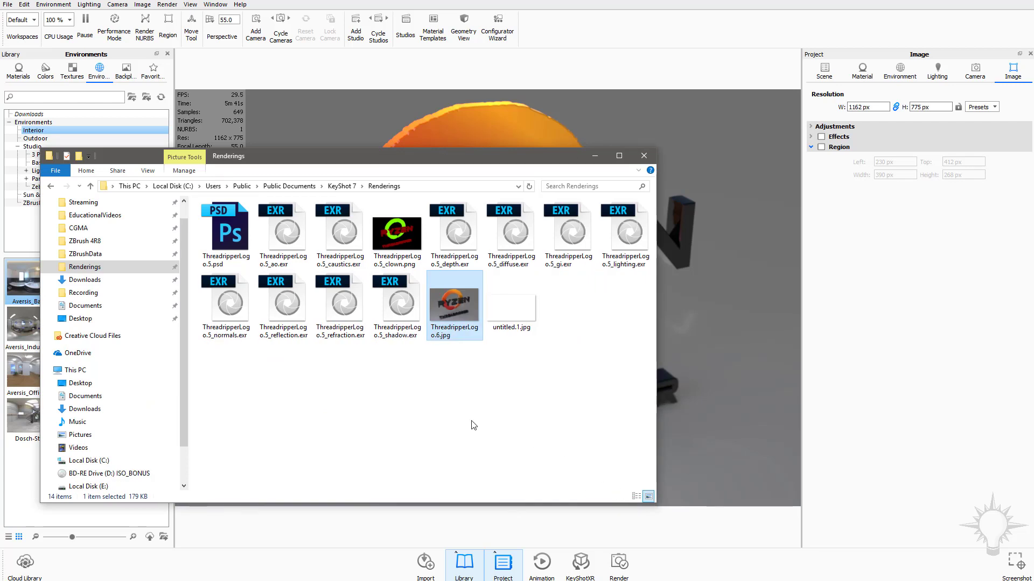
{"action": "left_click", "coordinate": [237, 222]}
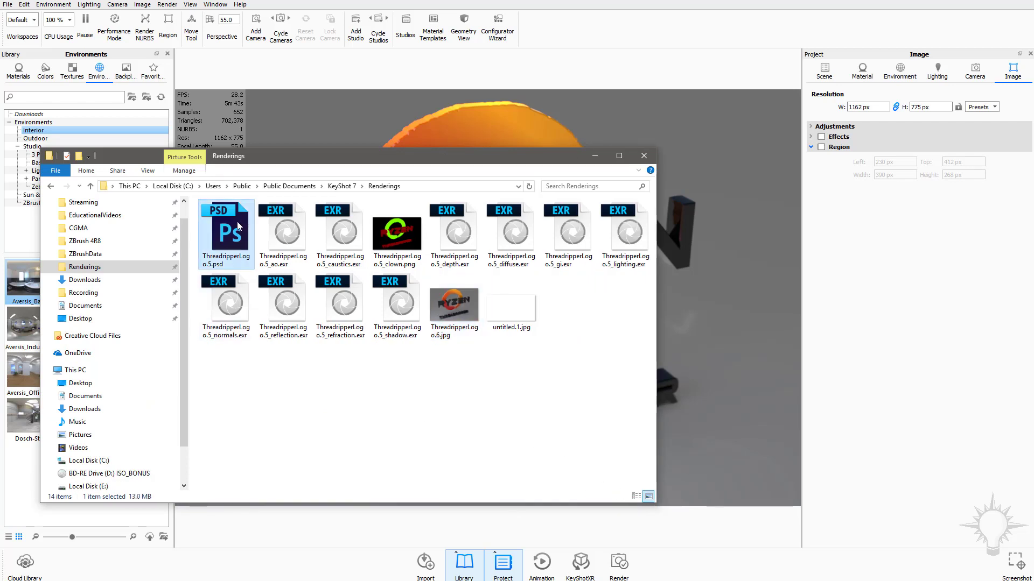
{"action": "left_click", "coordinate": [287, 223]}
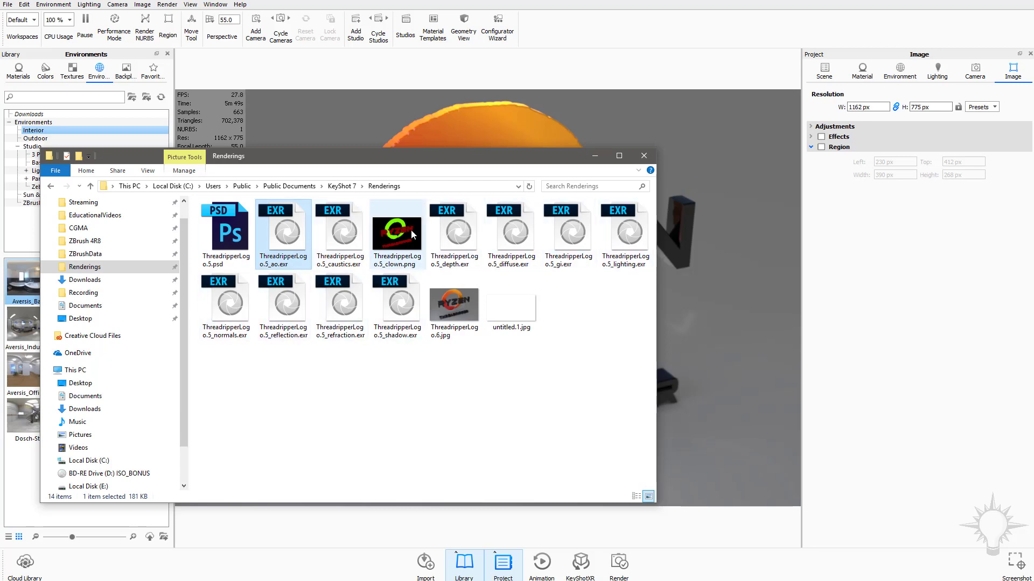
{"action": "double_click", "coordinate": [395, 229]}
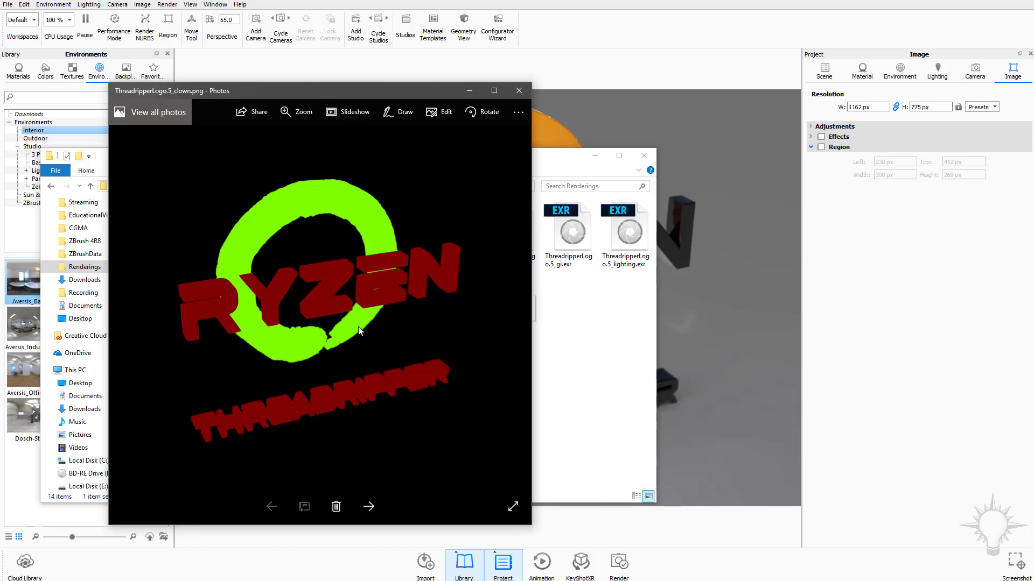
{"action": "left_click", "coordinate": [519, 91]}
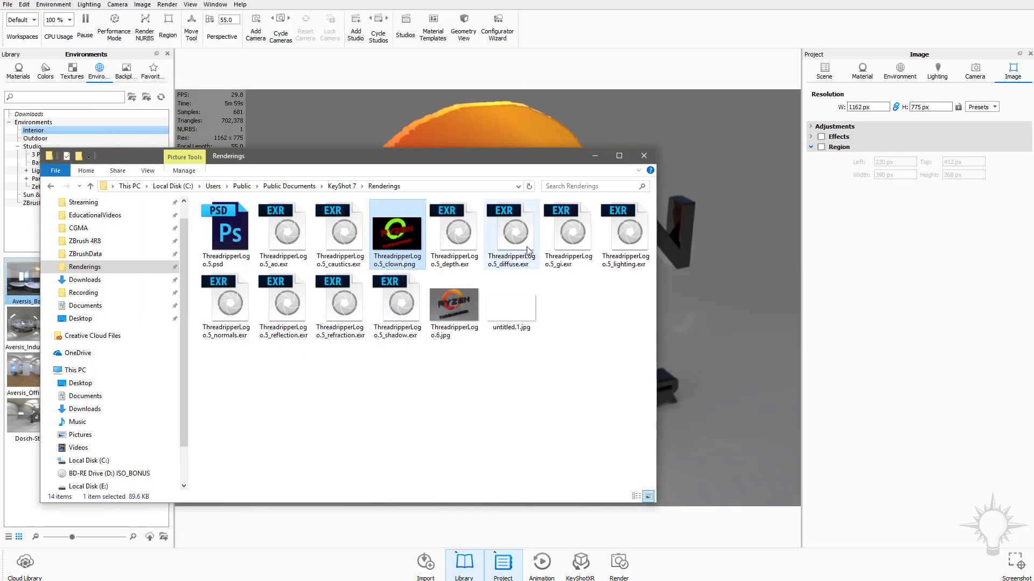
Open ThreadripperLogo.5.psd in Adobe Photoshop CC 2017, making it the default app for .psd files, and inspect the render on its transparent background.
{"action": "double_click", "coordinate": [231, 225]}
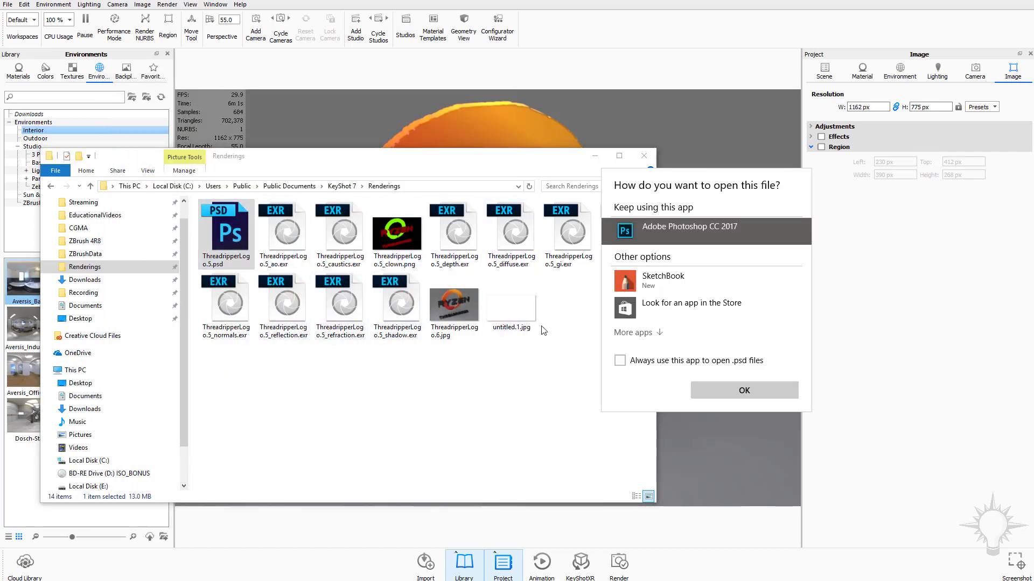
{"action": "left_click", "coordinate": [690, 361]}
{"action": "left_click", "coordinate": [718, 391]}
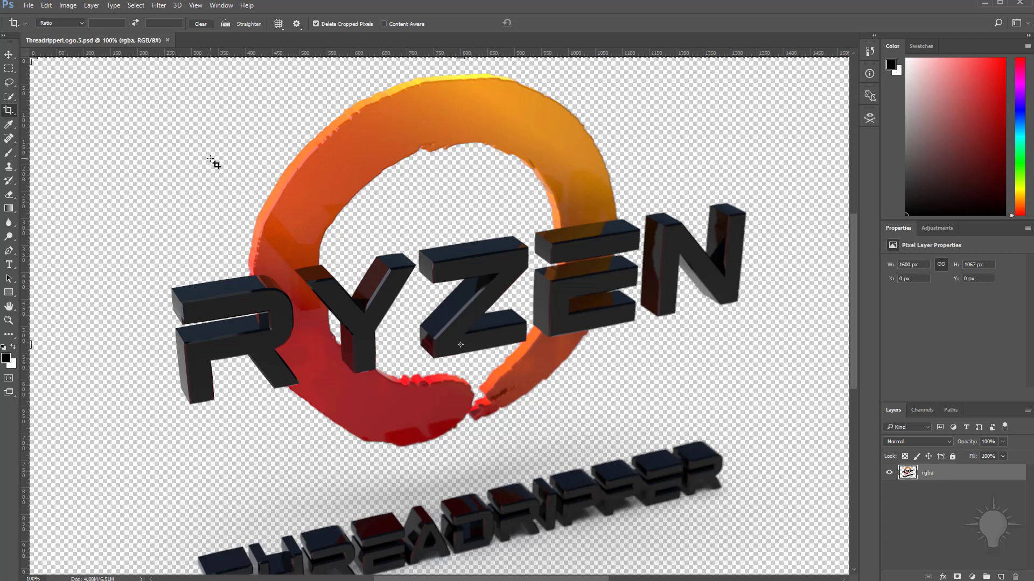
{"action": "left_click", "coordinate": [8, 321]}
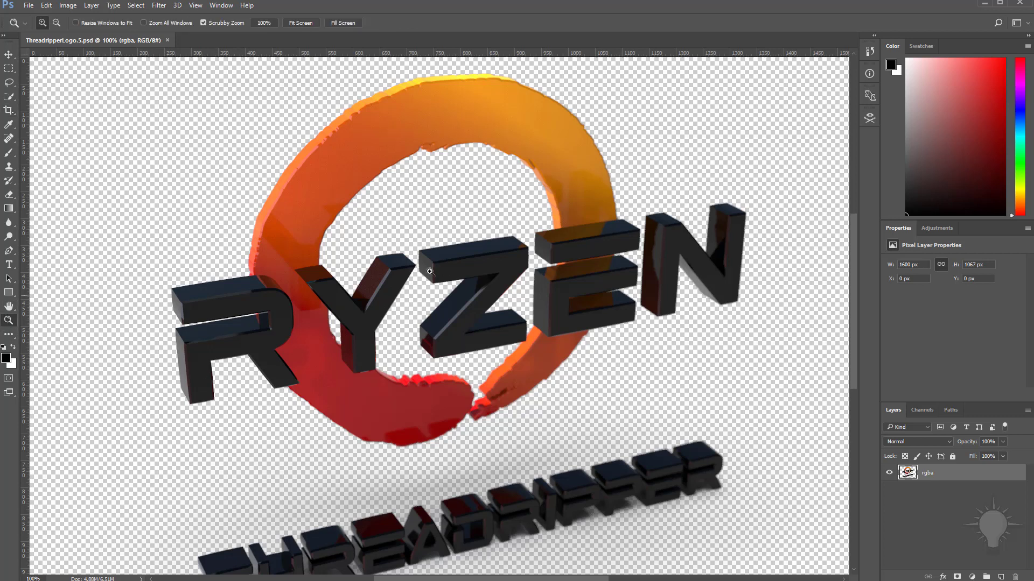
{"action": "mouse_move", "coordinate": [407, 292]}
{"action": "left_mouse_down"}
{"action": "mouse_move", "coordinate": [315, 115]}
{"action": "mouse_move", "coordinate": [483, 228]}
{"action": "mouse_move", "coordinate": [388, 242]}
{"action": "mouse_move", "coordinate": [404, 300]}
{"action": "mouse_move", "coordinate": [461, 300]}
{"action": "mouse_move", "coordinate": [414, 284]}
{"action": "left_mouse_up"}
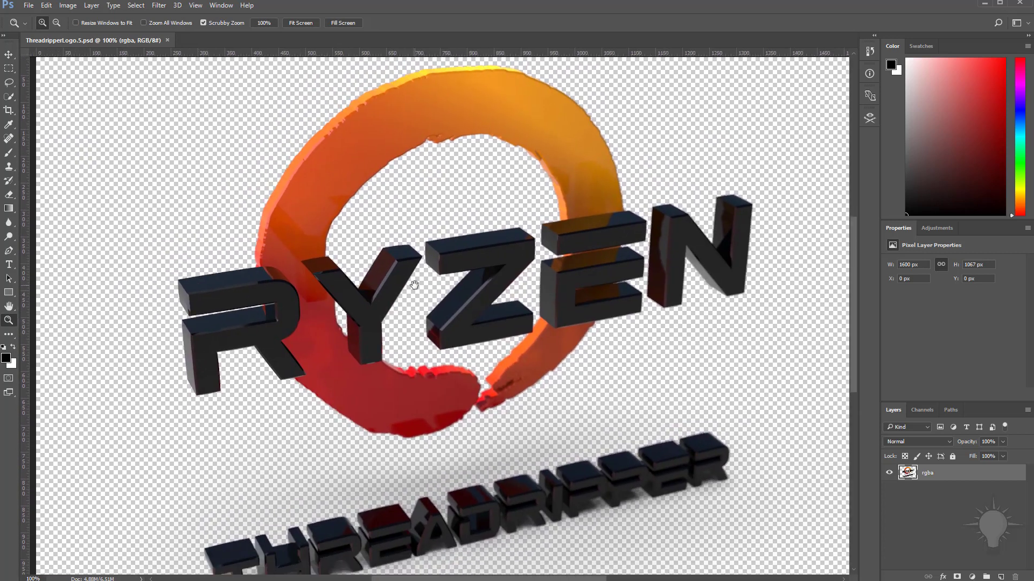
Check the PSD's image size with the dimensions shown in pixels, leaving the dialog without resizing.
{"action": "key", "text": "ctrl+alt+i"}
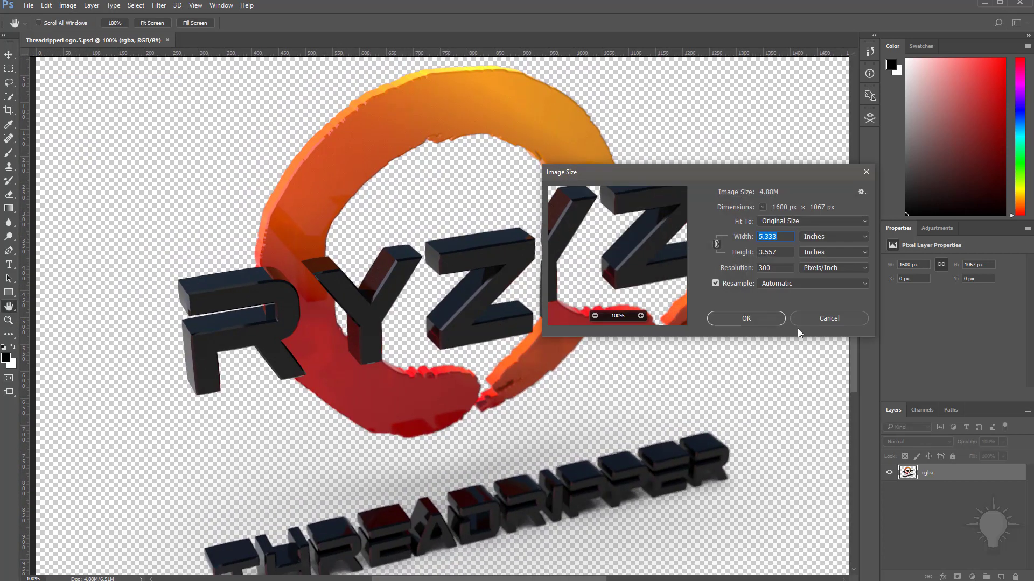
{"action": "left_click", "coordinate": [825, 237]}
{"action": "left_click", "coordinate": [827, 258]}
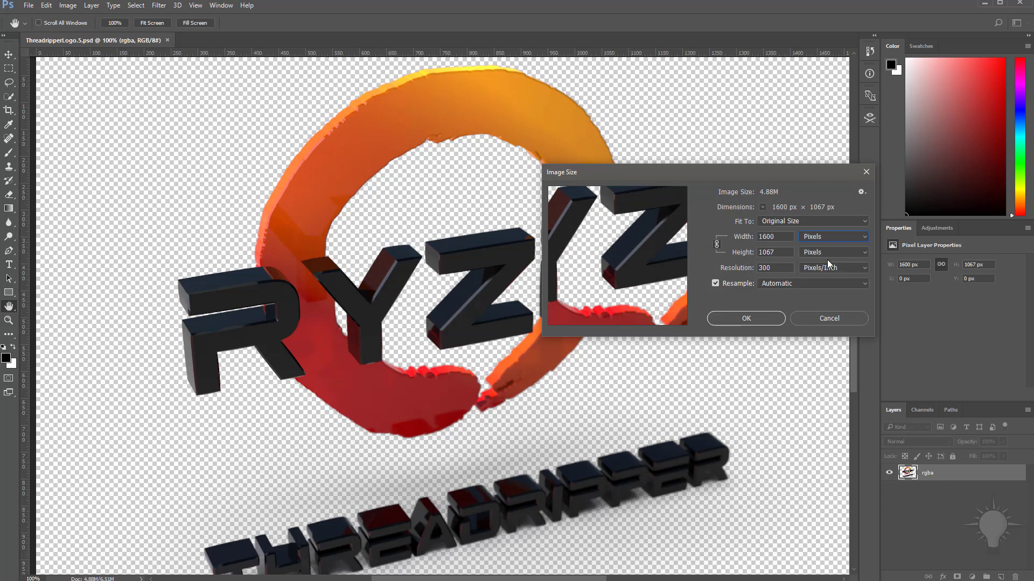
{"action": "left_click", "coordinate": [794, 323]}
Close the PSD document and the Renderings folder window to return to the KeyShot scene.
{"action": "key", "text": "z"}
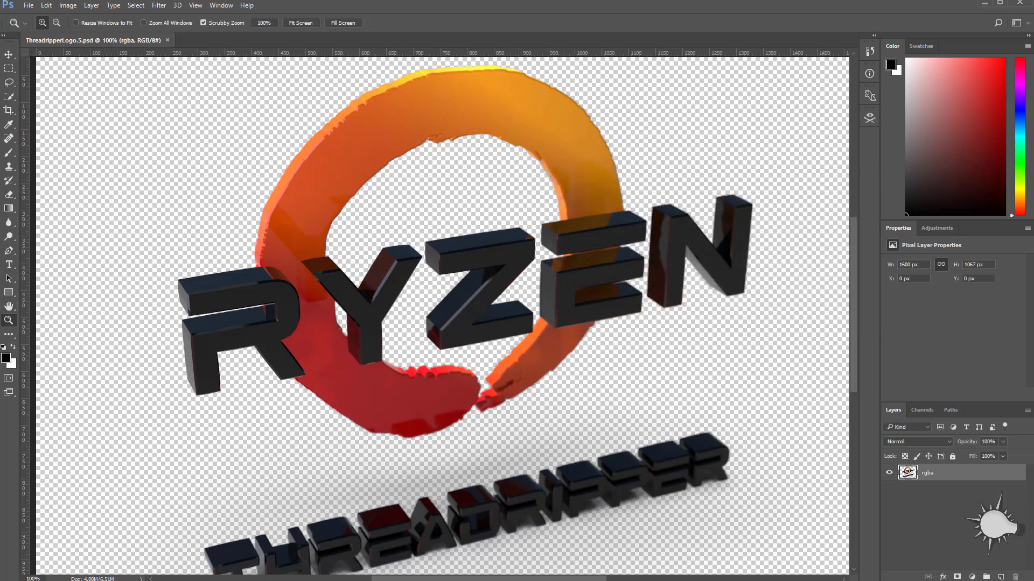
{"action": "key", "text": "ctrl+w"}
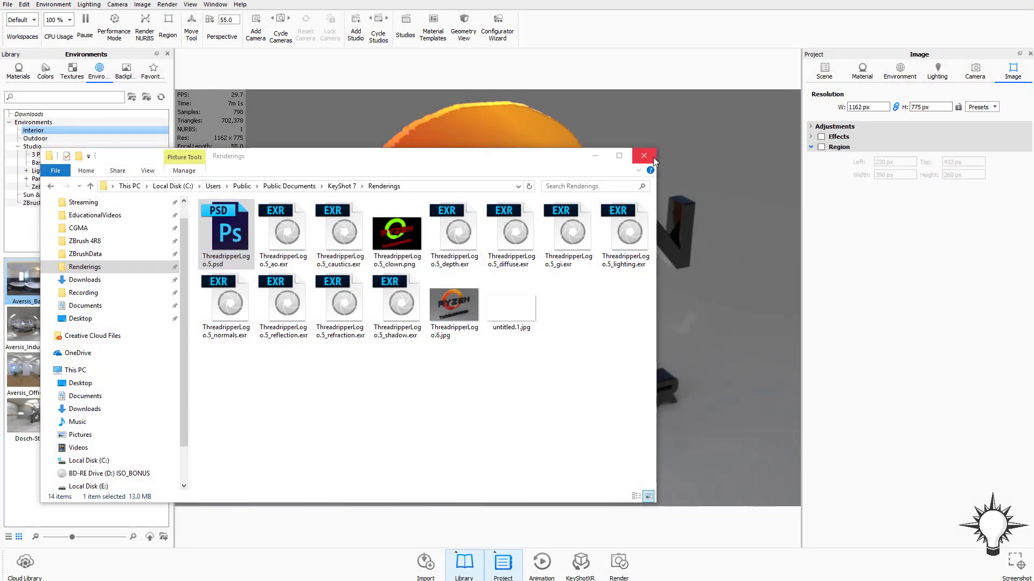
{"action": "left_click", "coordinate": [654, 157]}
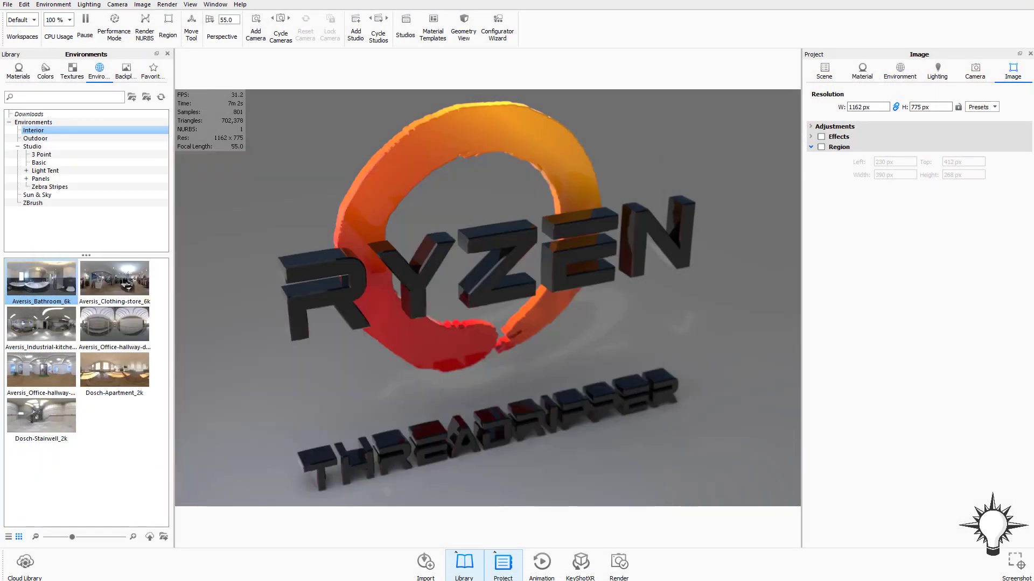